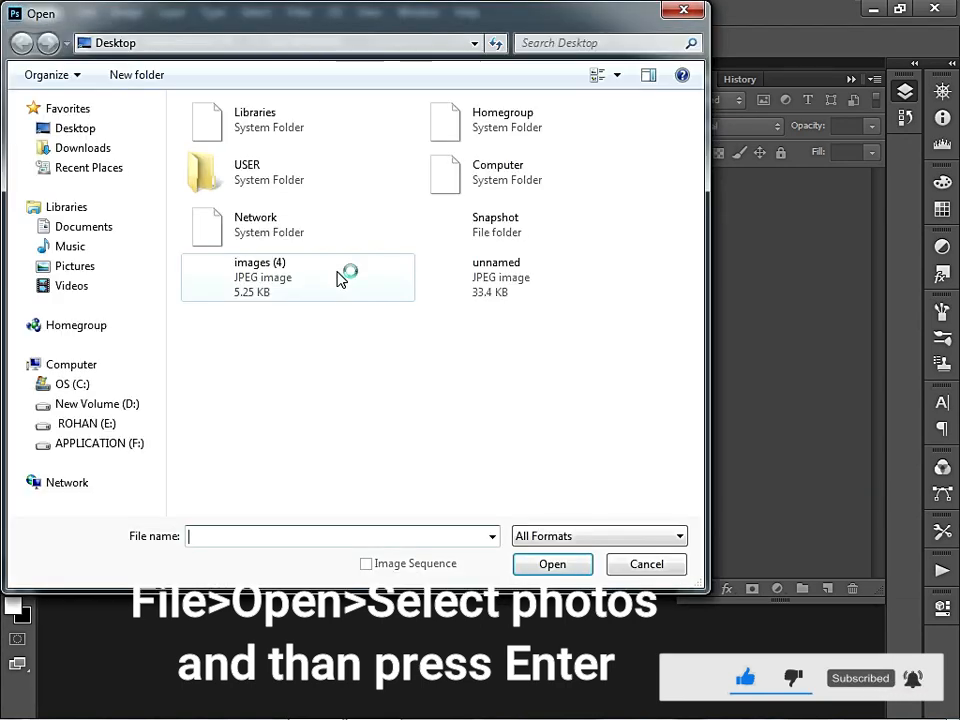
# Open the images (4) and unnamed pictures from the Desktop together and arrange their windows so both are visible.
pyautogui.click(356, 281)
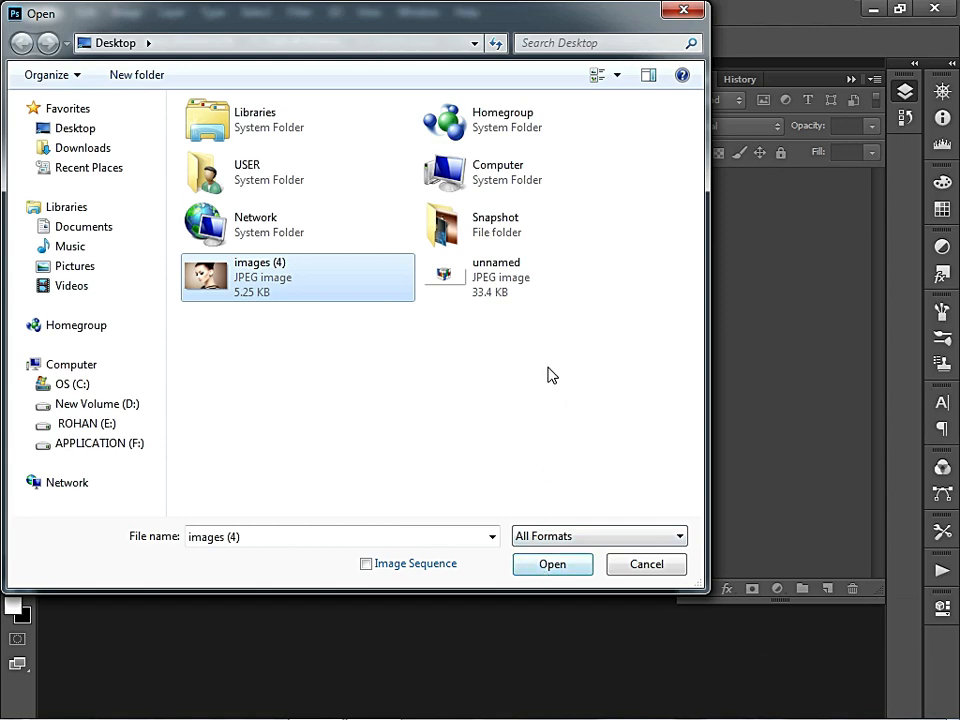
pyautogui.keyDown('ctrl'); pyautogui.click(491, 292); pyautogui.keyUp('ctrl')
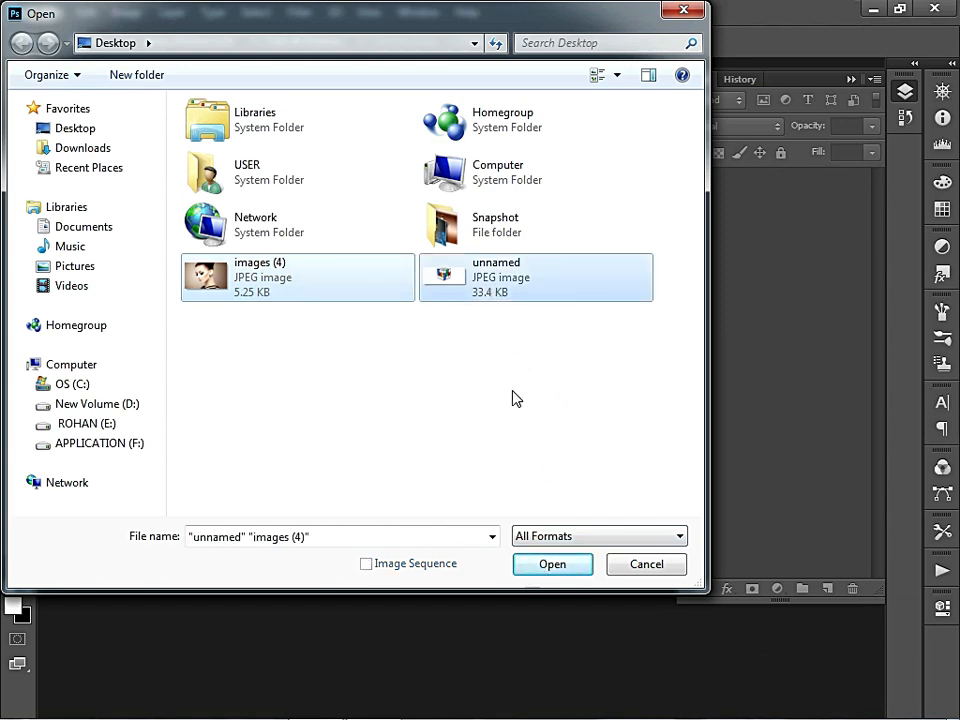
pyautogui.click(552, 566)
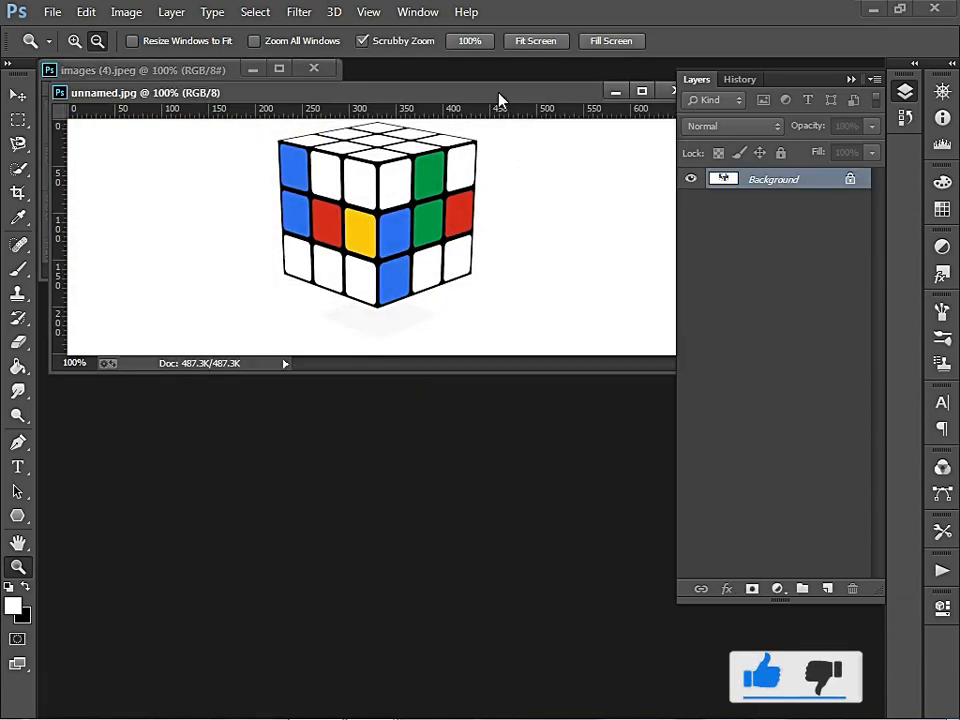
pyautogui.moveTo(500, 95); pyautogui.dragTo(506, 325)
pyautogui.moveTo(209, 72); pyautogui.dragTo(419, 86)
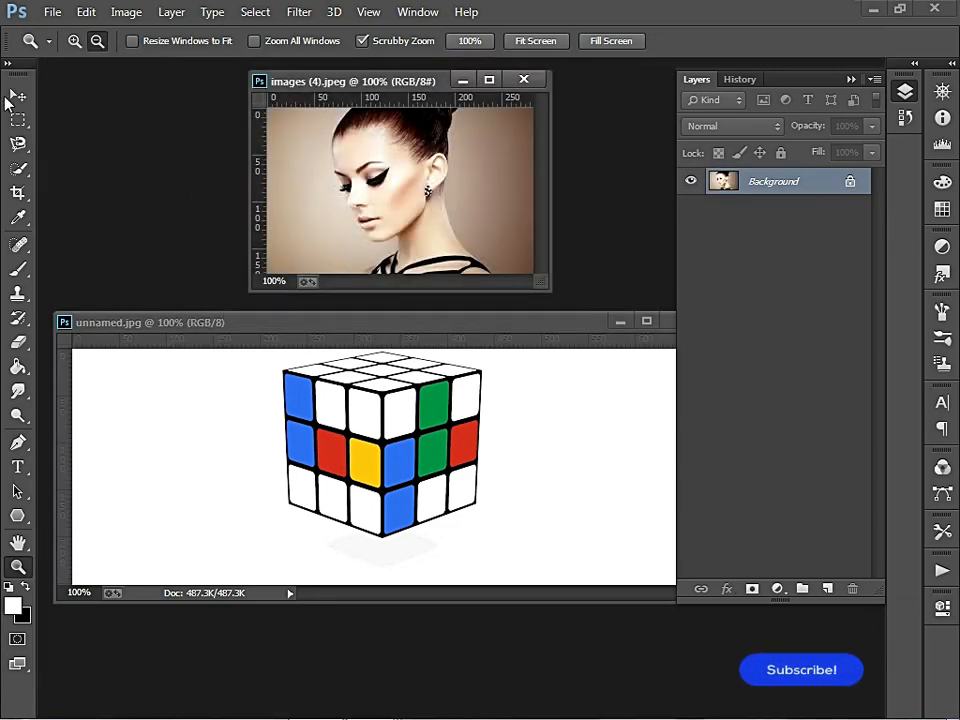
# Select the whole cube in unnamed.jpg by tracing its outline with the Magnetic Lasso tool.
pyautogui.click(345, 438)
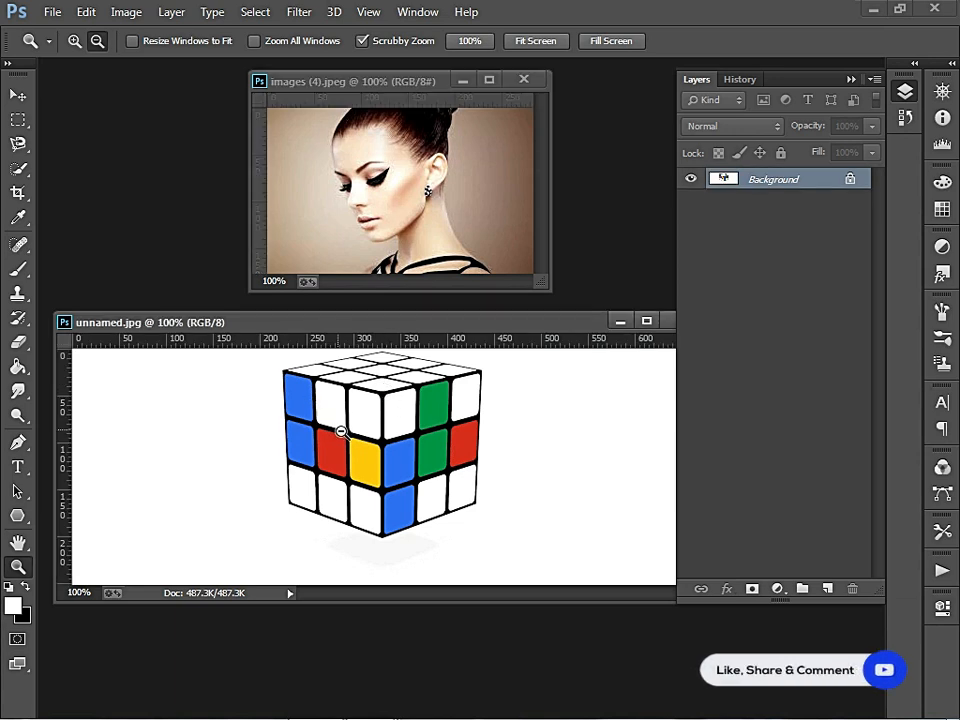
pyautogui.click(18, 145)
pyautogui.rightClick(22, 146)
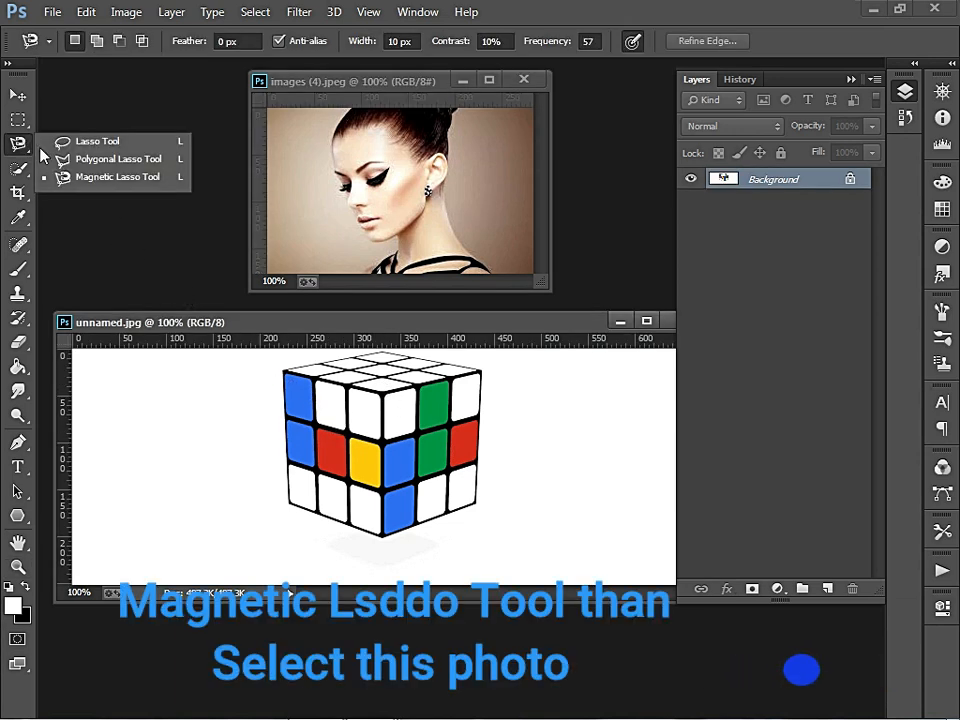
pyautogui.click(124, 178)
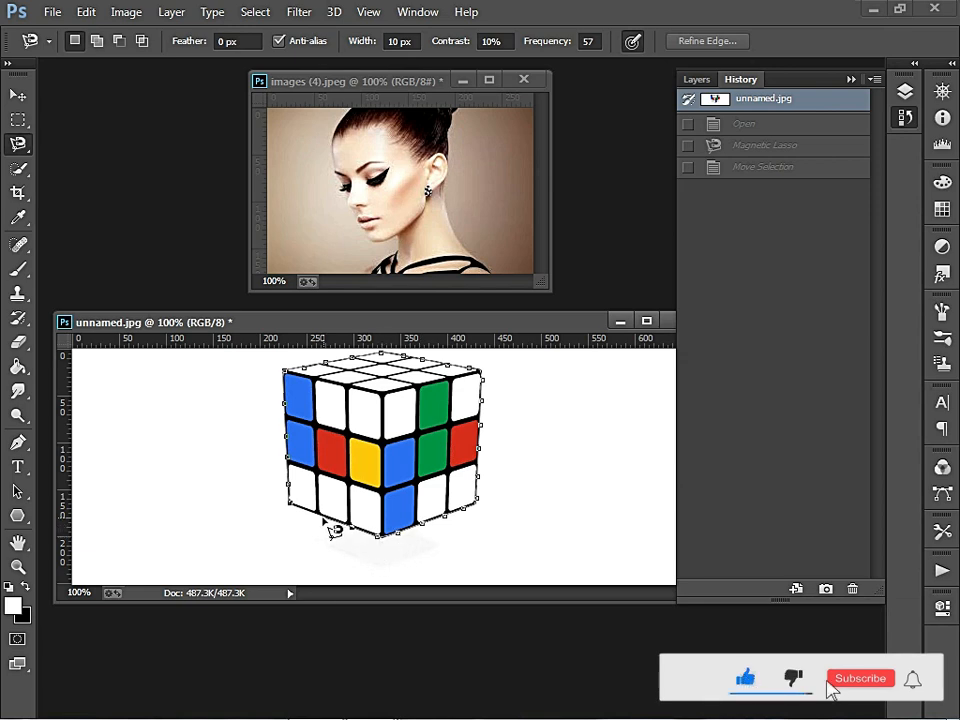
pyautogui.click(294, 510)
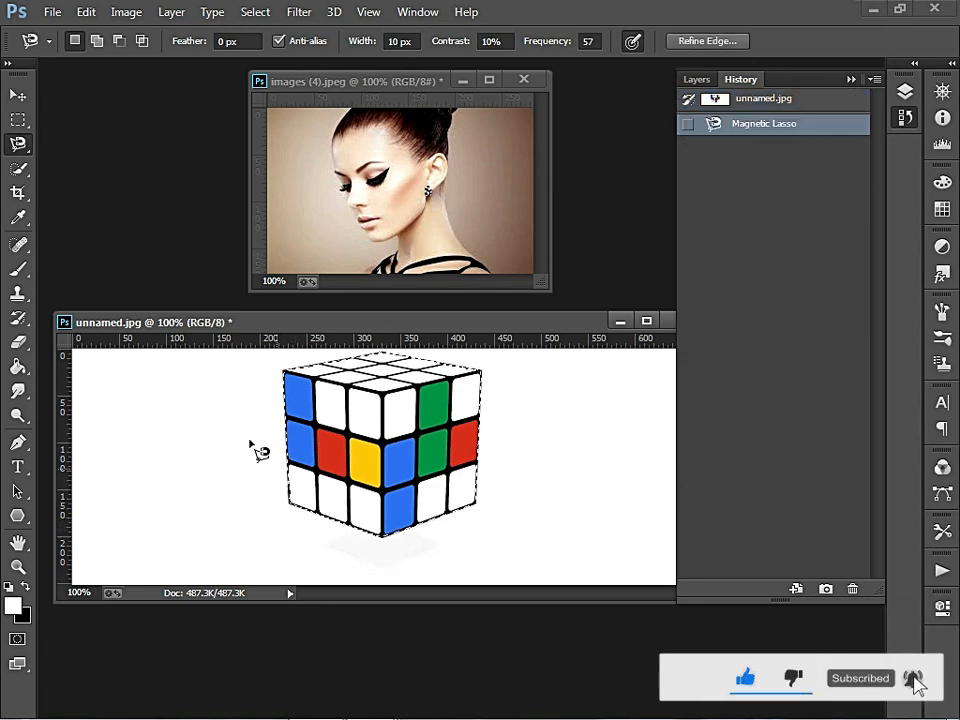
# Copy the selected cube onto the portrait in images (4).jpeg with the Move tool.
pyautogui.click(19, 96)
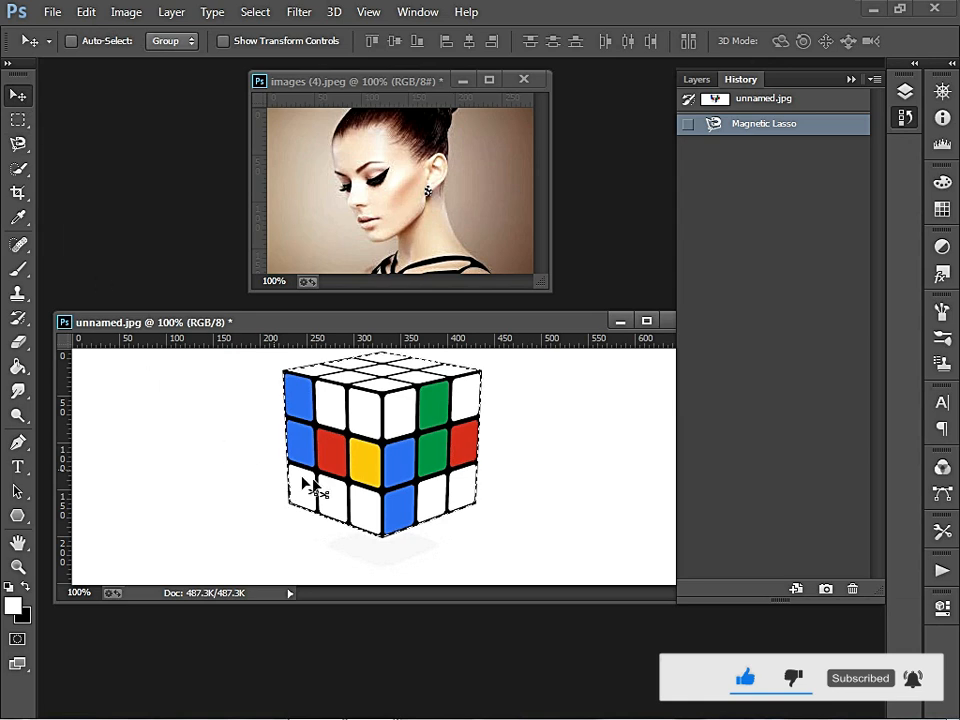
pyautogui.moveTo(369, 476); pyautogui.dragTo(396, 204)
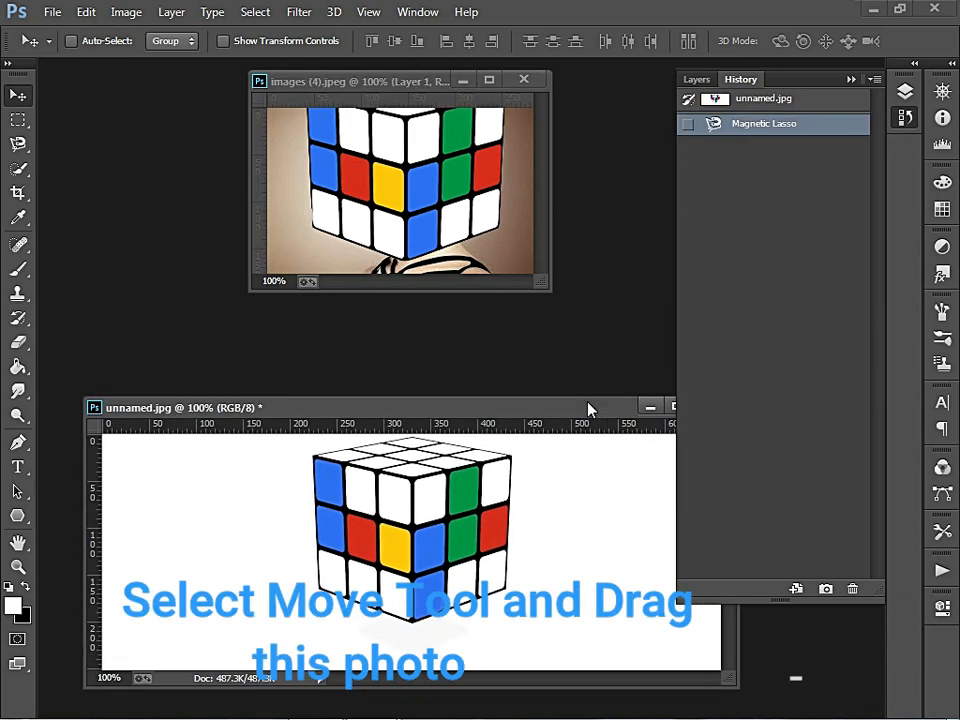
# Dock the images (4).jpeg window in the workspace and minimize unnamed.jpg.
pyautogui.click(420, 82)
pyautogui.moveTo(413, 81); pyautogui.dragTo(431, 75)
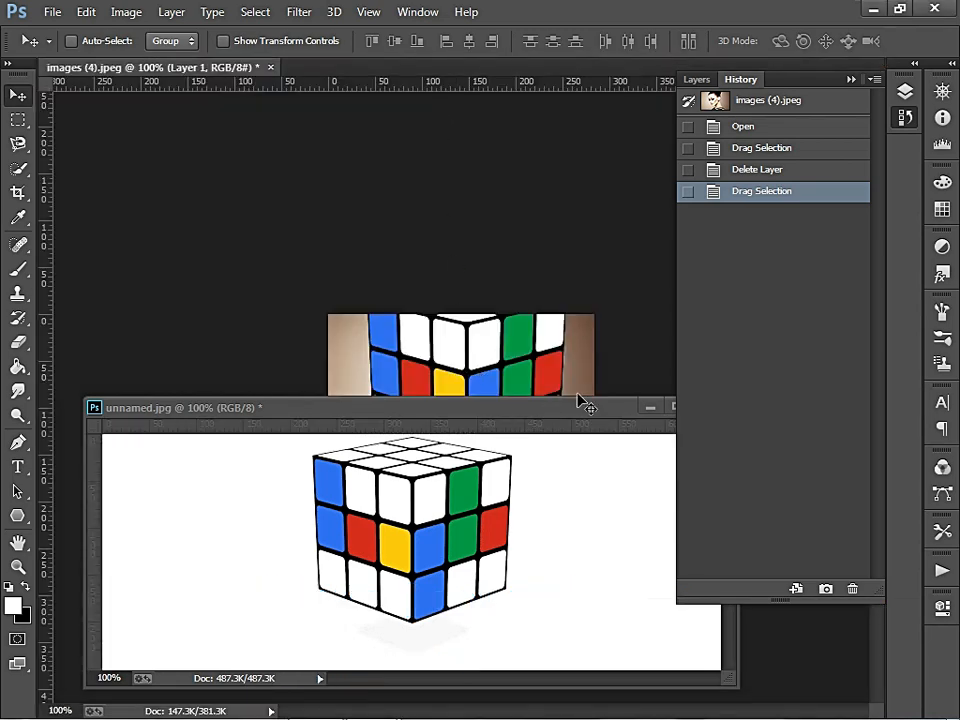
pyautogui.click(650, 408)
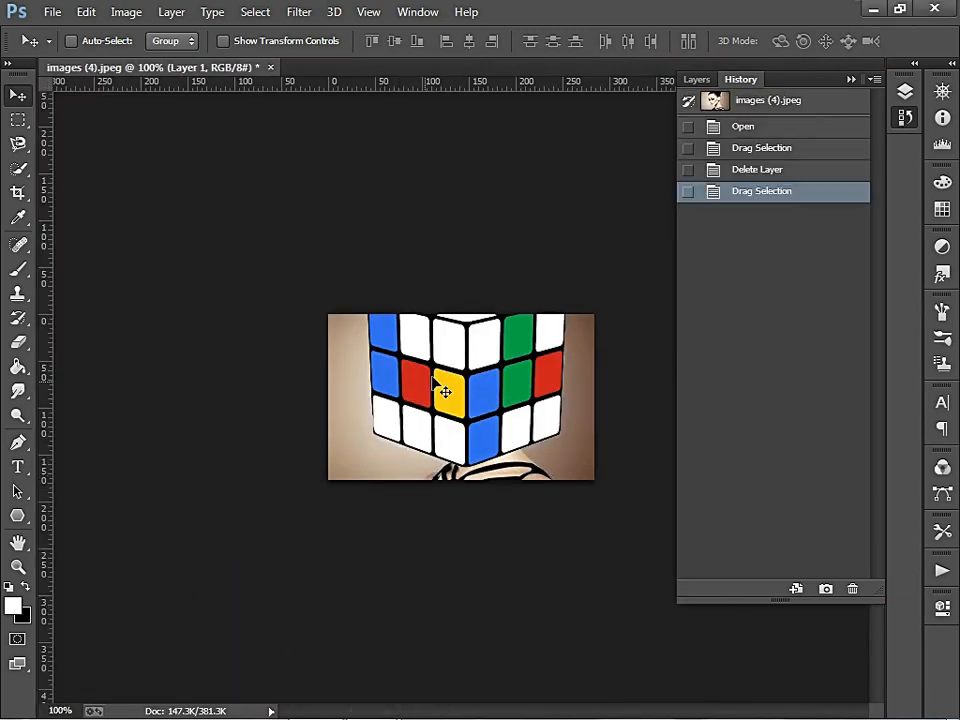
# Position the cube over the face and scale it with Free Transform to about 89% width and height, within the portrait's edges.
pyautogui.moveTo(479, 400); pyautogui.dragTo(484, 431)
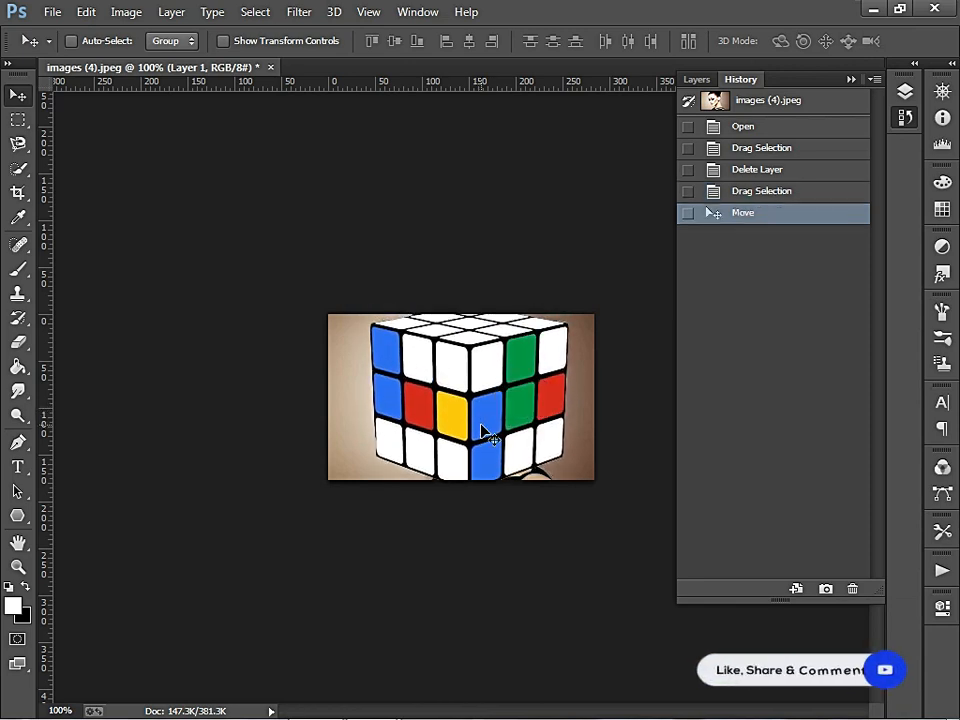
pyautogui.click(904, 92)
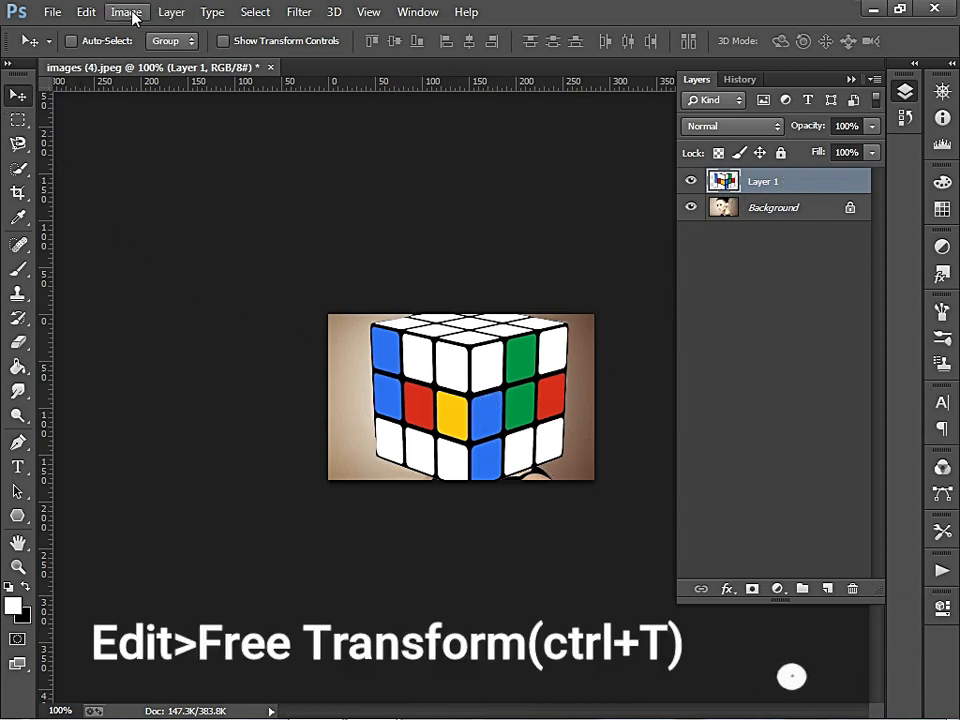
pyautogui.click(87, 13)
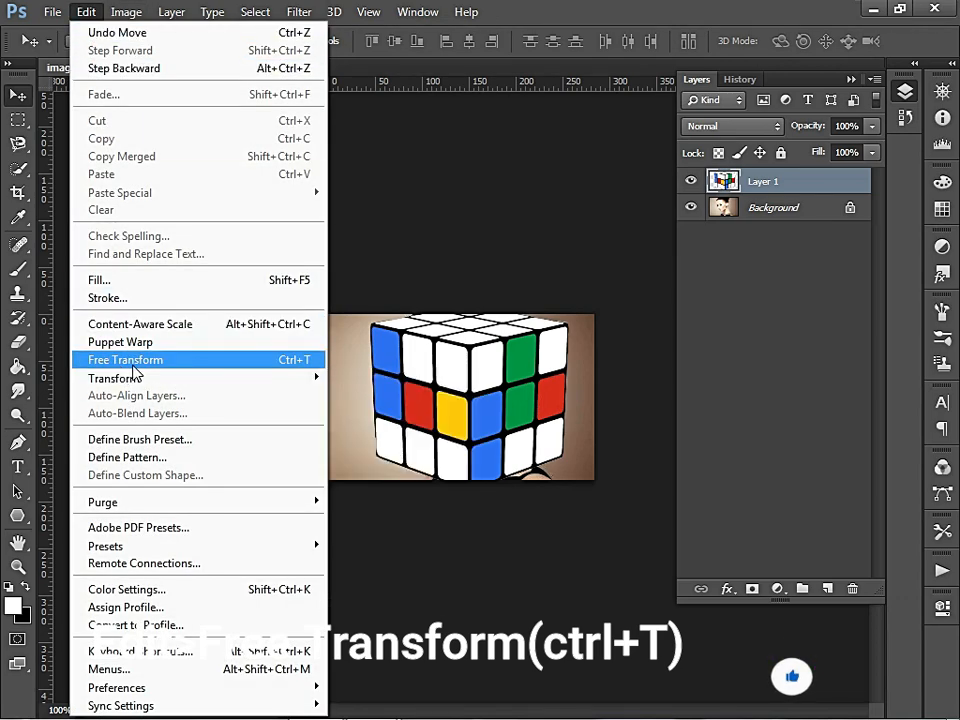
pyautogui.click(287, 360)
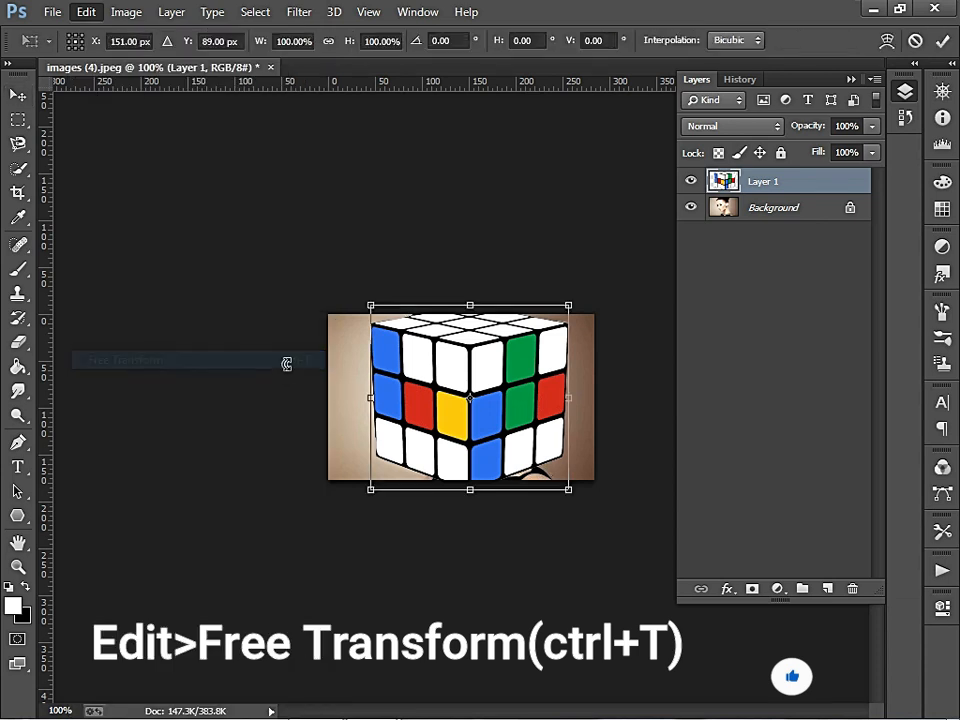
pyautogui.moveTo(368, 301)
pyautogui.mouseDown()
pyautogui.moveTo(381, 311)
pyautogui.moveTo(360, 305)
pyautogui.moveTo(365, 313)
pyautogui.mouseUp()
pyautogui.moveTo(446, 407); pyautogui.dragTo(443, 403)
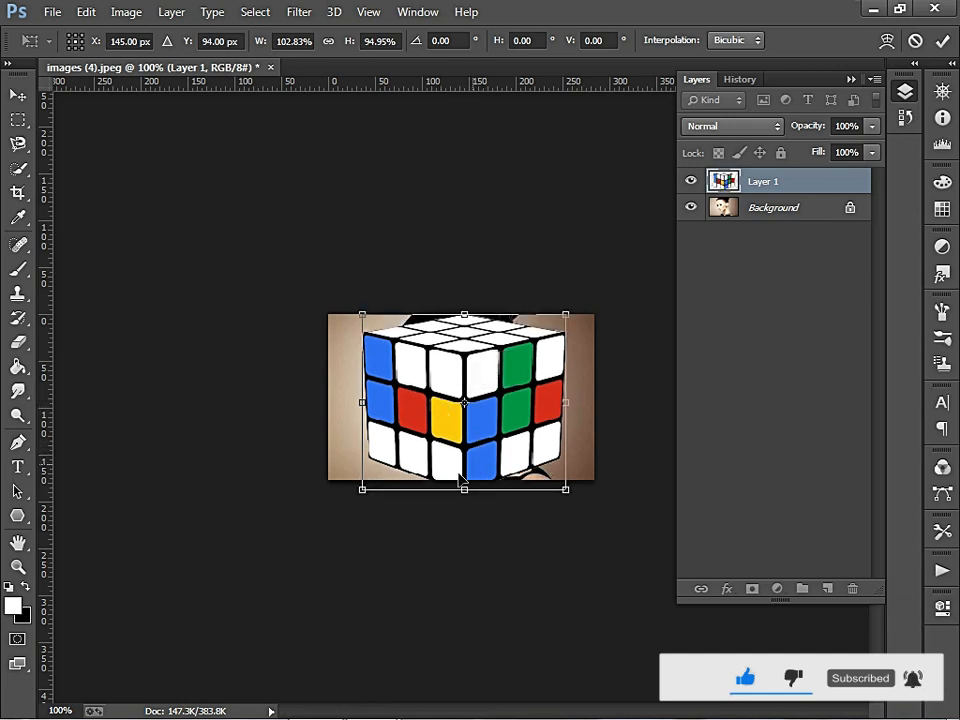
pyautogui.moveTo(463, 488); pyautogui.dragTo(463, 480)
pyautogui.moveTo(362, 400); pyautogui.dragTo(388, 406)
pyautogui.moveTo(480, 408); pyautogui.dragTo(469, 408)
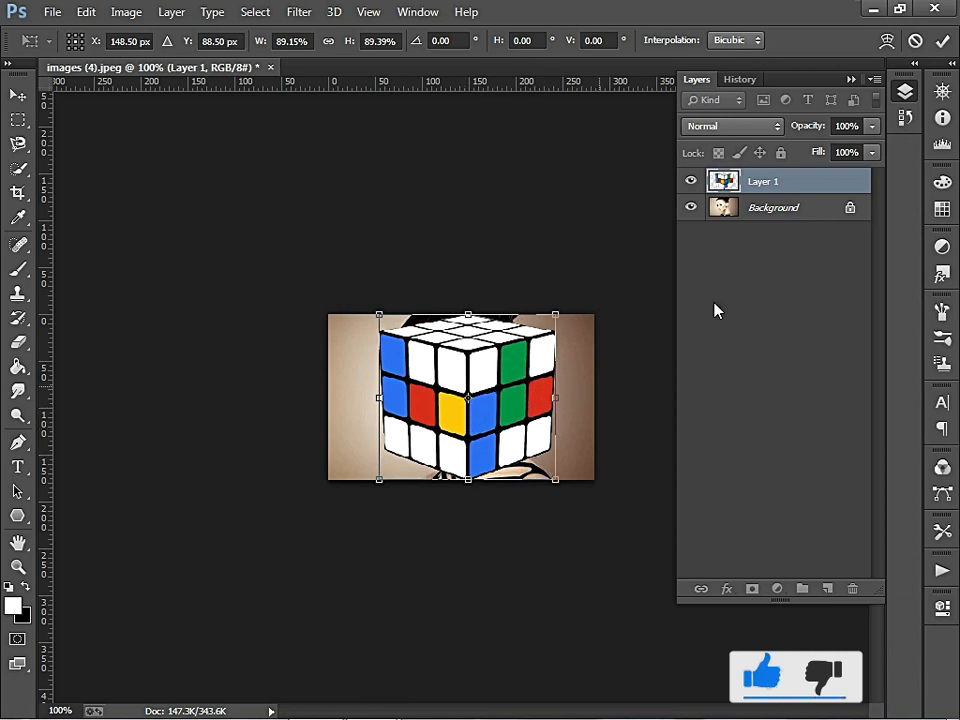
pyautogui.click(943, 41)
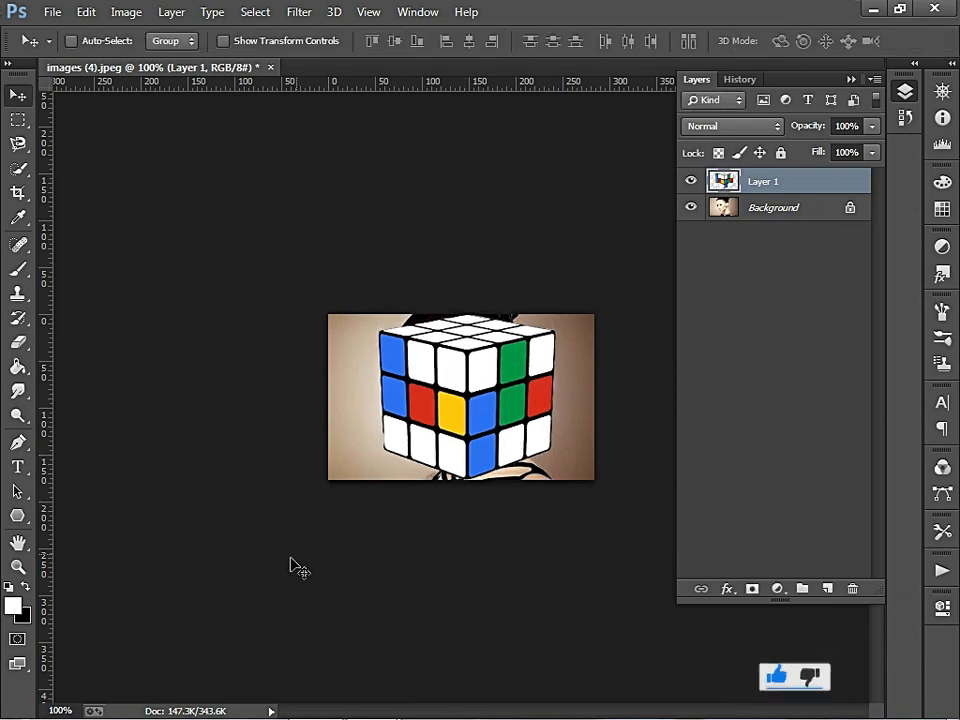
# Convert the locked Background into a regular layer with the default settings and place the cube layer beneath it.
pyautogui.press('z')
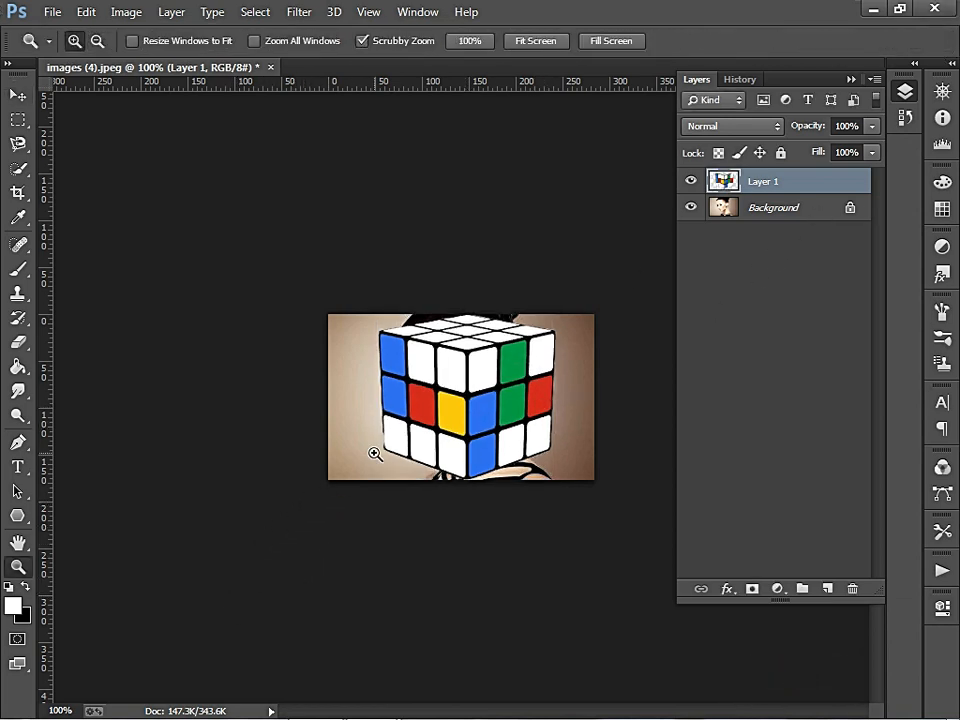
pyautogui.keyDown('alt'); pyautogui.click(375, 453); pyautogui.keyUp('alt')
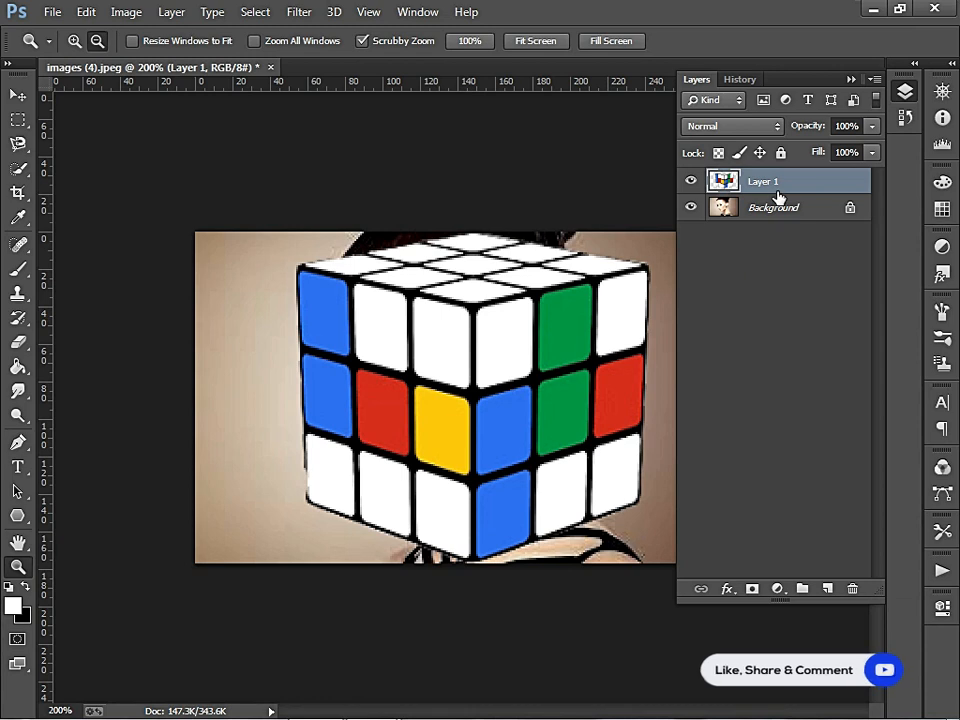
pyautogui.moveTo(797, 182); pyautogui.dragTo(799, 225)
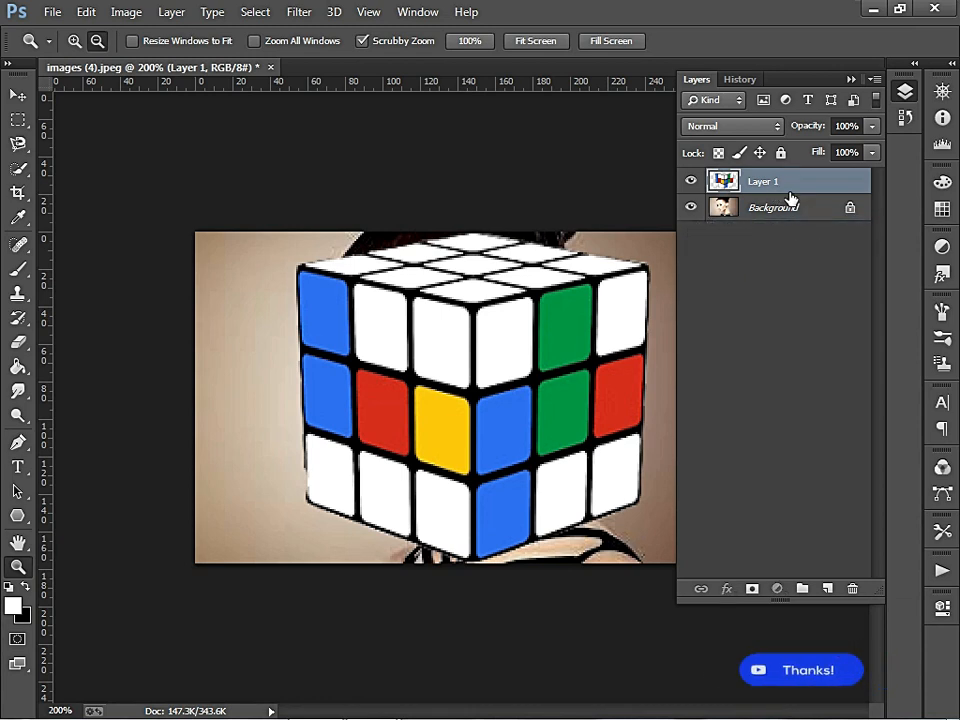
pyautogui.click(790, 208)
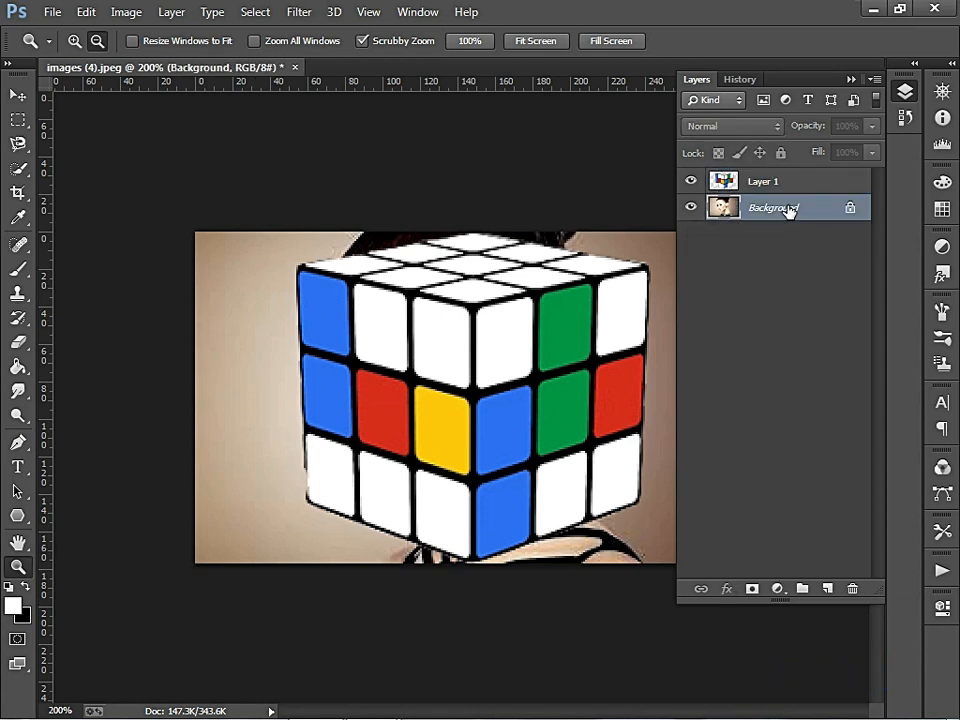
pyautogui.doubleClick(790, 208)
pyautogui.click(665, 187)
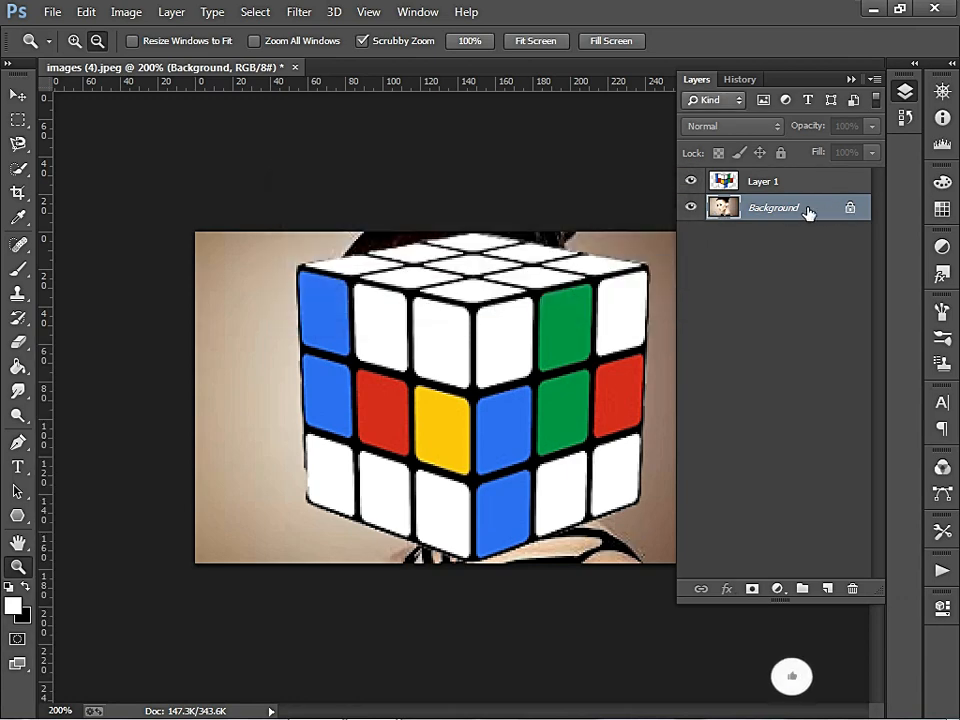
pyautogui.doubleClick(806, 208)
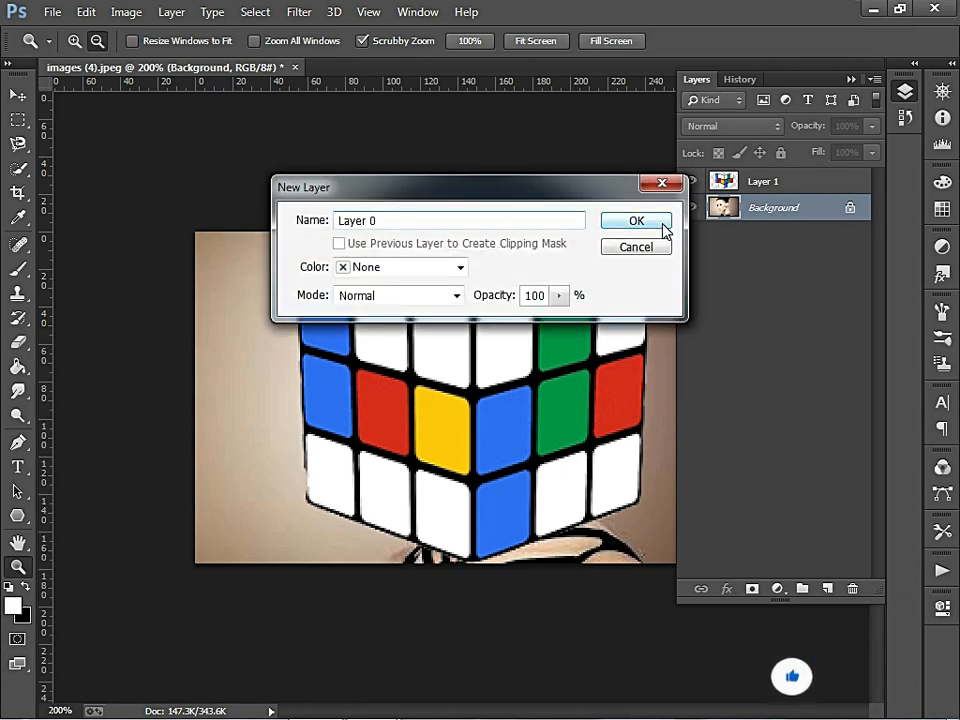
pyautogui.click(664, 221)
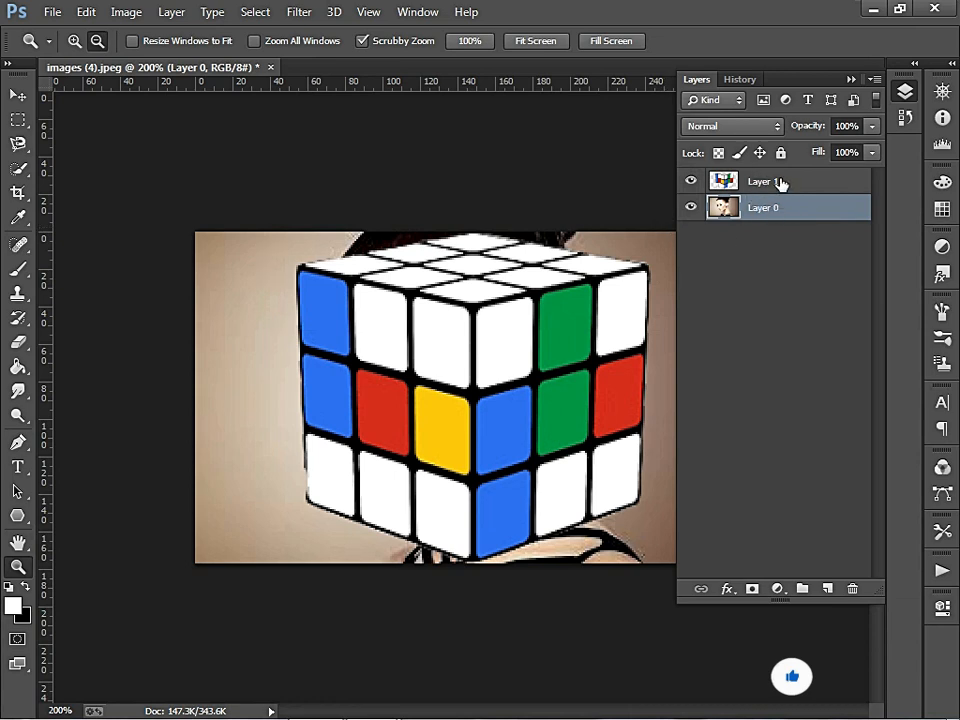
pyautogui.moveTo(781, 181); pyautogui.dragTo(783, 240)
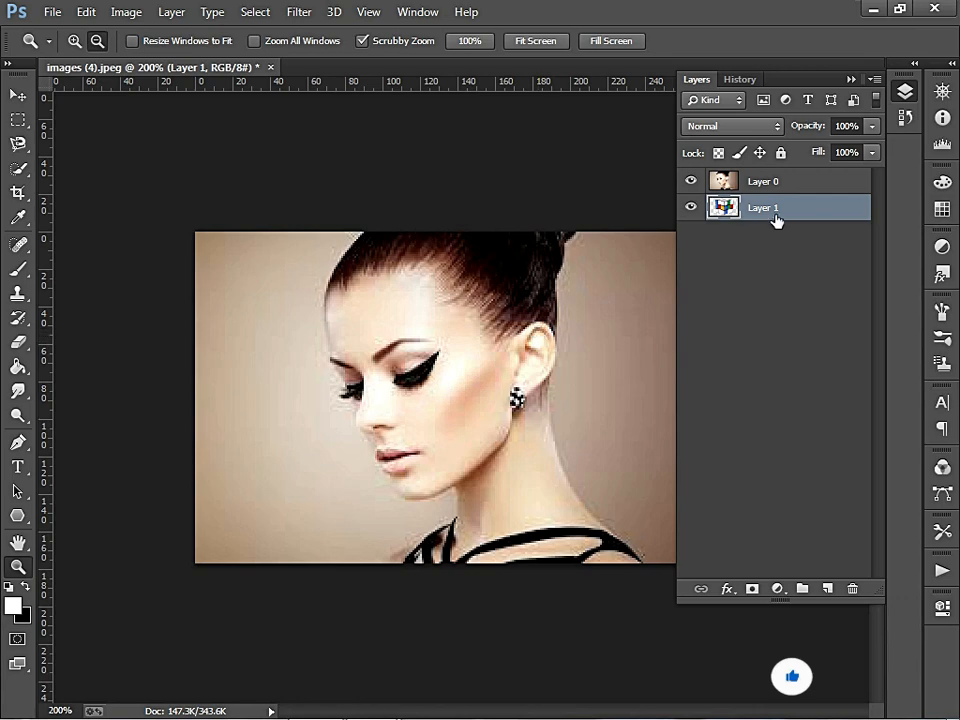
# Clip the portrait layer to the cube layer with a clipping mask and set its blend mode to Linear Burn.
pyautogui.click(763, 185)
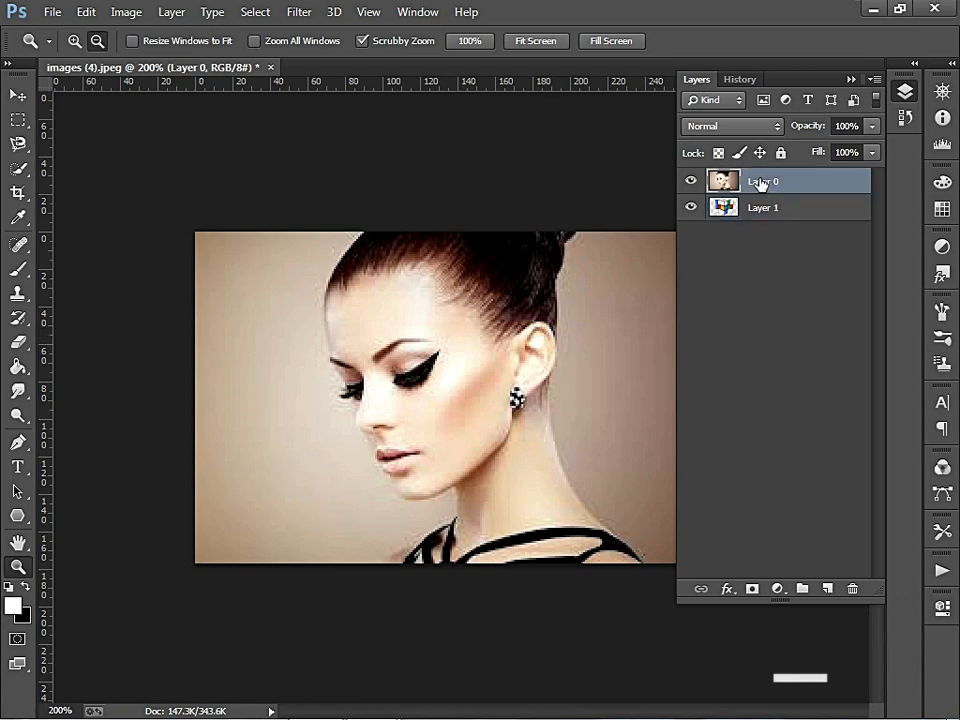
pyautogui.rightClick(760, 184)
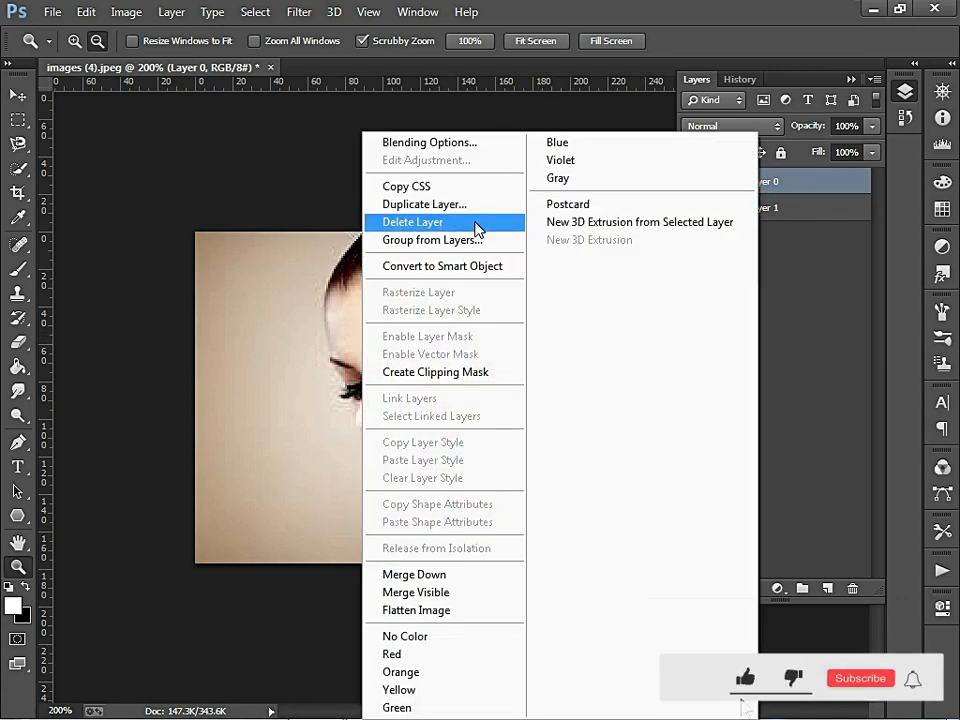
pyautogui.click(469, 373)
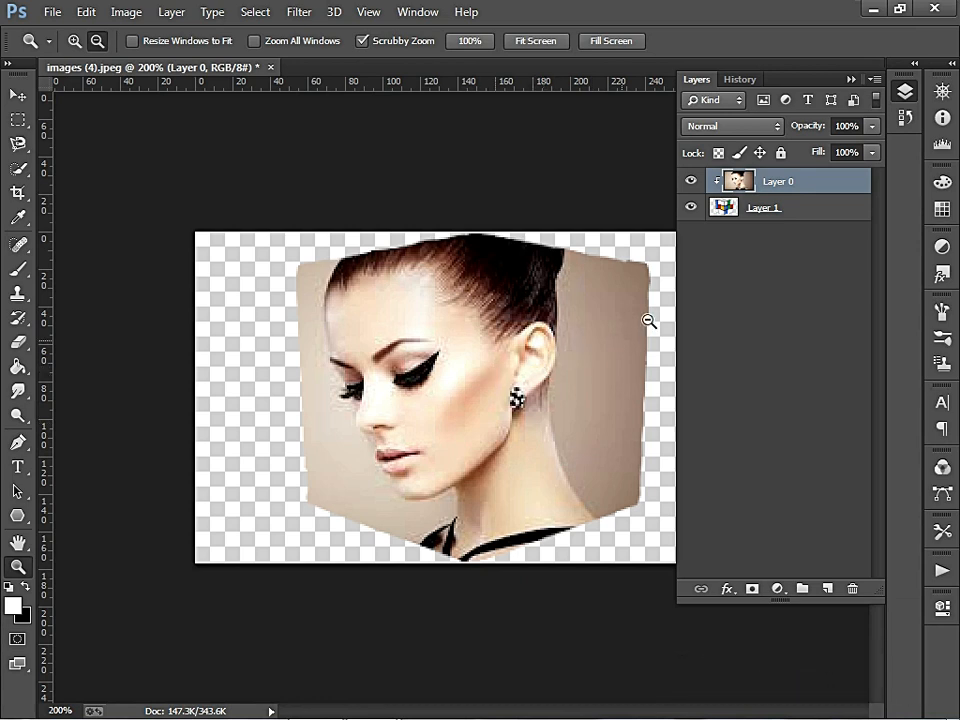
pyautogui.click(744, 128)
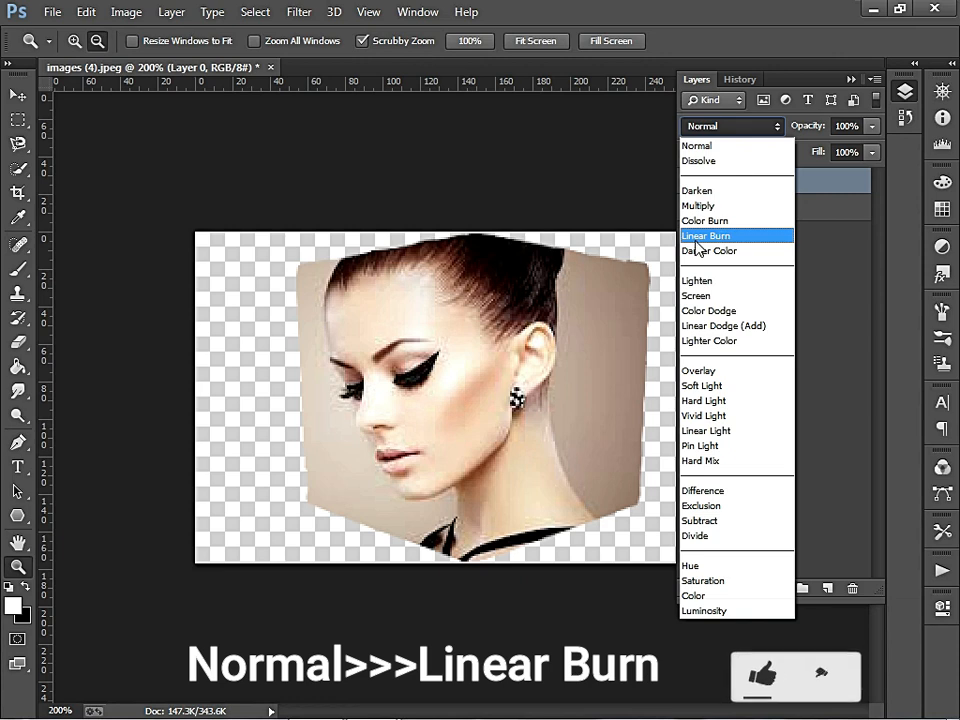
pyautogui.click(737, 237)
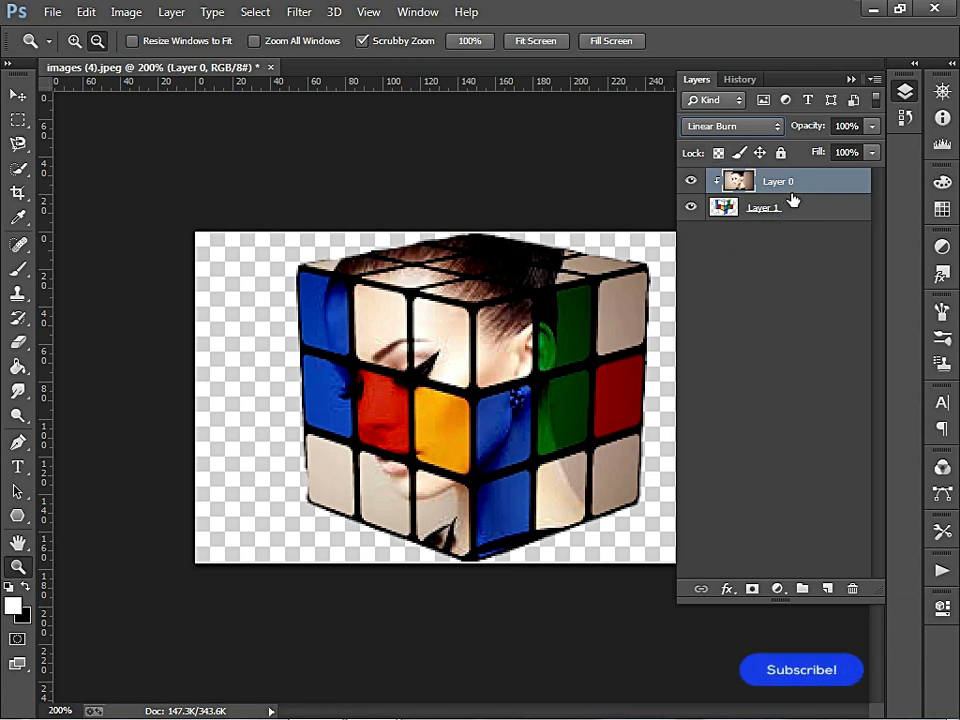
# Add a new empty layer and place it at the bottom of the layer stack, below the cube.
pyautogui.click(827, 589)
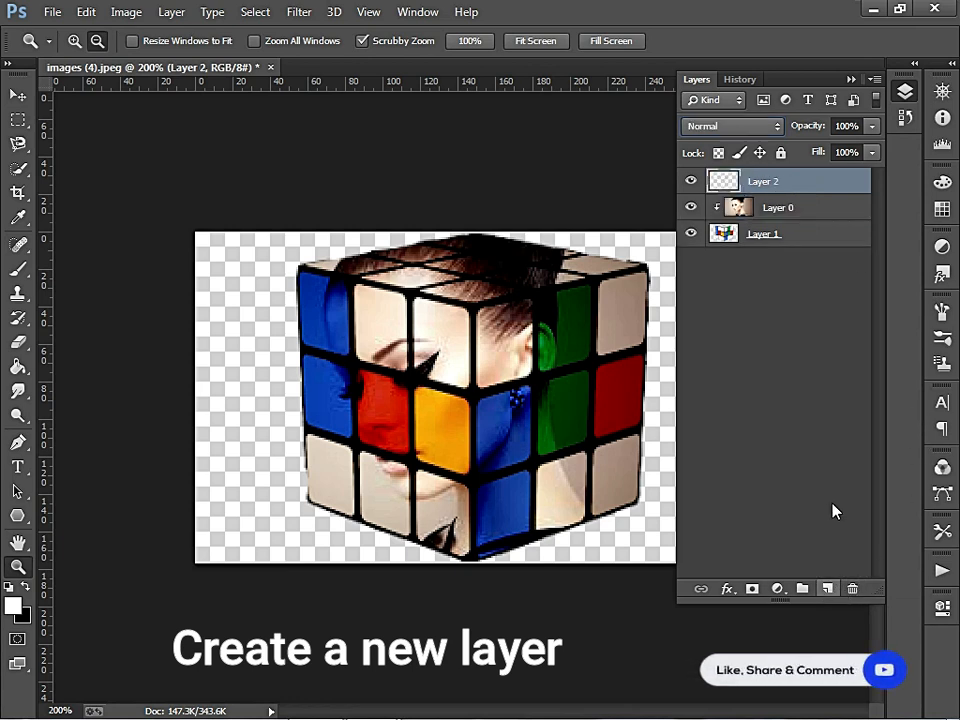
pyautogui.moveTo(768, 189); pyautogui.dragTo(773, 298)
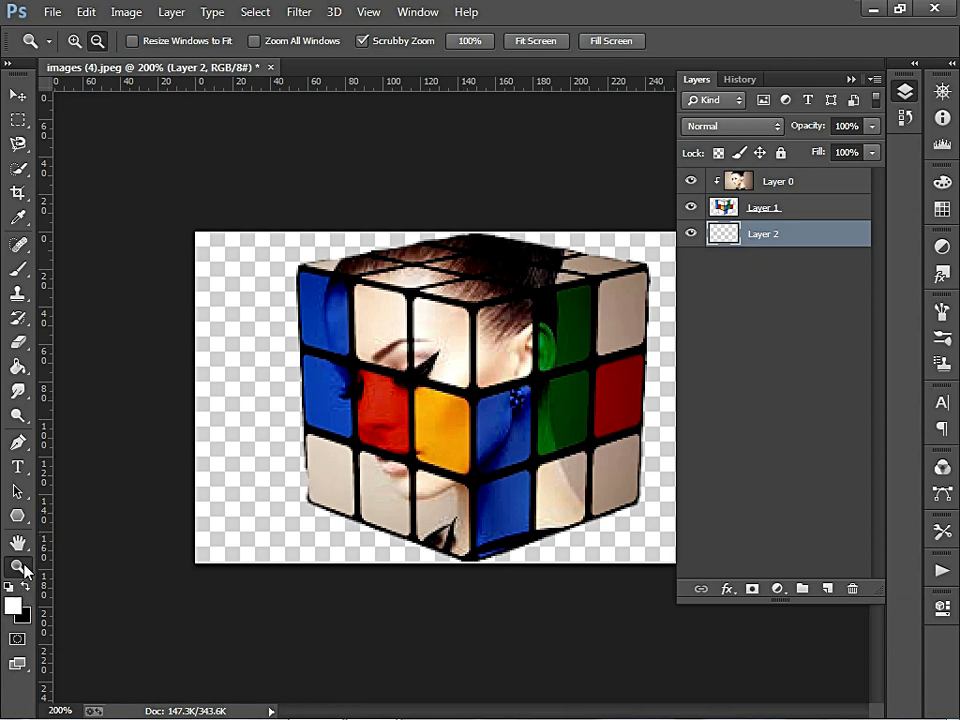
# Fill the empty bottom layer with white using the Paint Bucket.
pyautogui.click(22, 370)
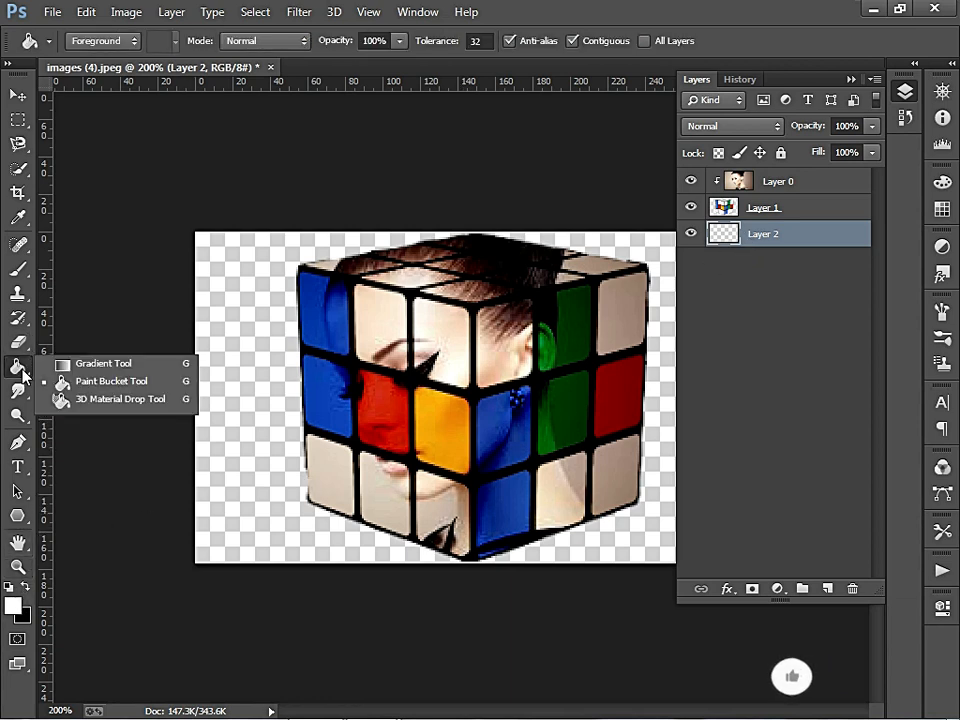
pyautogui.click(118, 383)
pyautogui.click(205, 402)
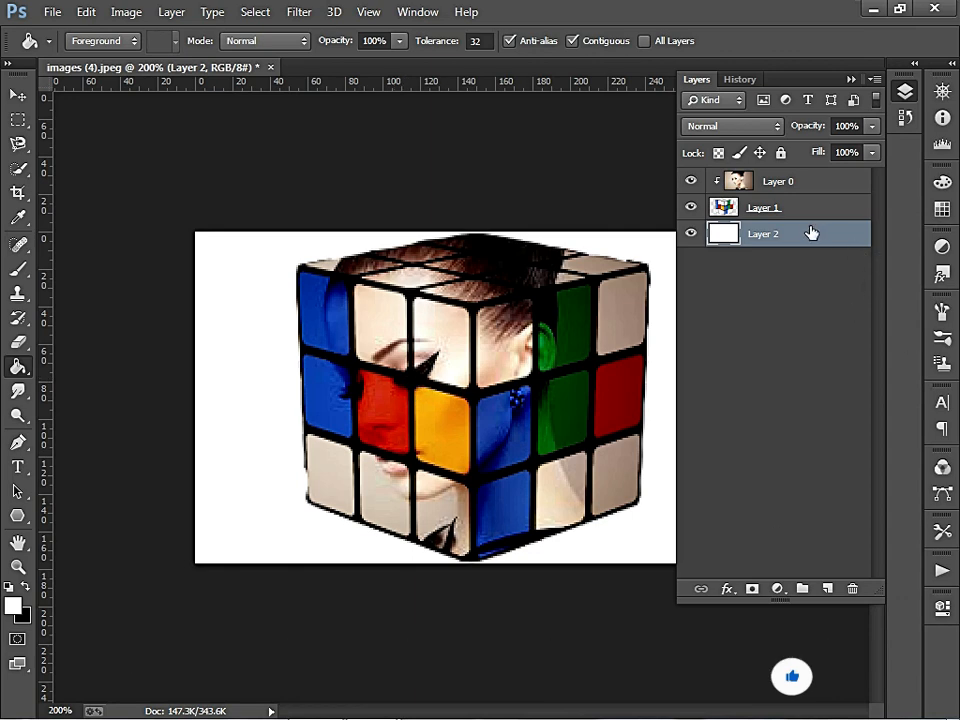
# Add a Gradient fill layer beneath the cube and choose the black-to-white preset gradient.
pyautogui.click(778, 590)
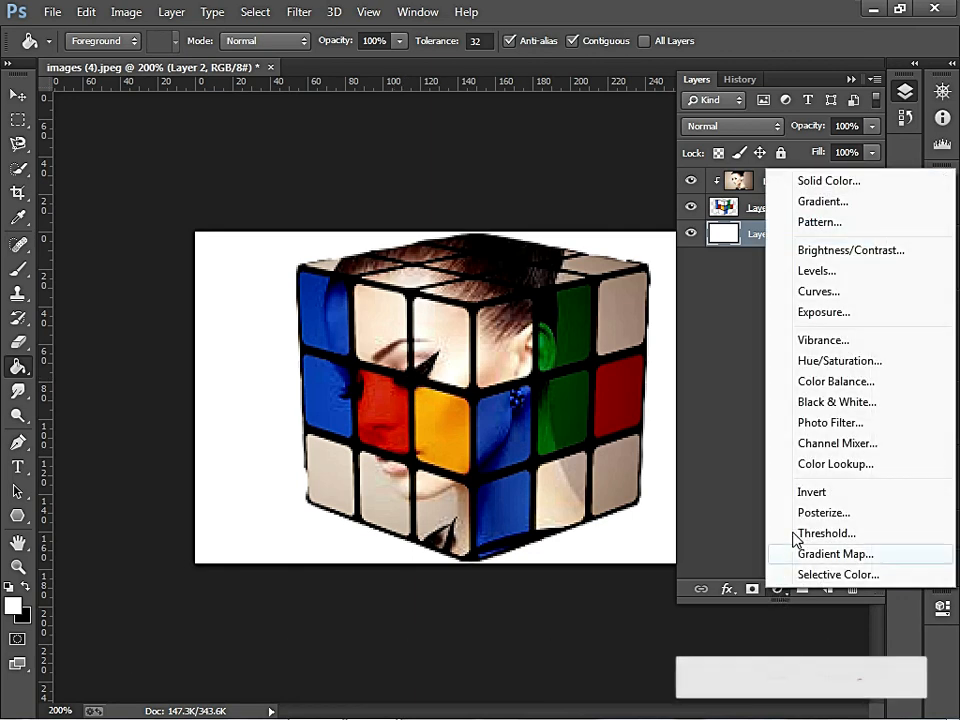
pyautogui.click(836, 203)
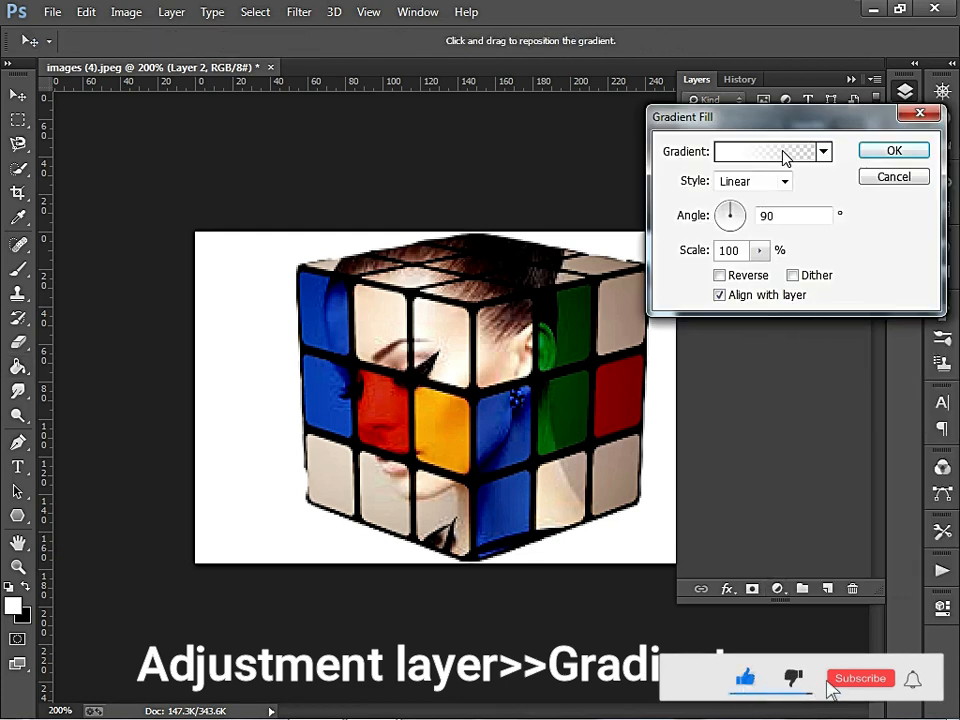
pyautogui.click(785, 153)
pyautogui.click(581, 162)
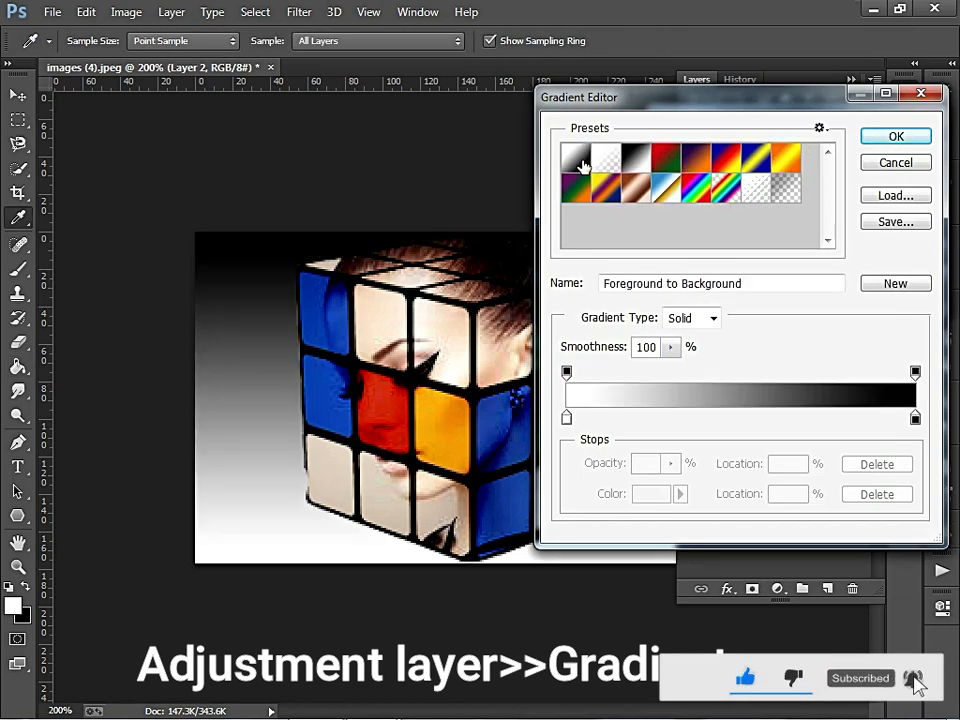
pyautogui.moveTo(644, 104); pyautogui.dragTo(712, 183)
pyautogui.click(709, 186)
# Place white color stops at 75% and 100% of the gradient.
pyautogui.moveTo(948, 492); pyautogui.dragTo(924, 492)
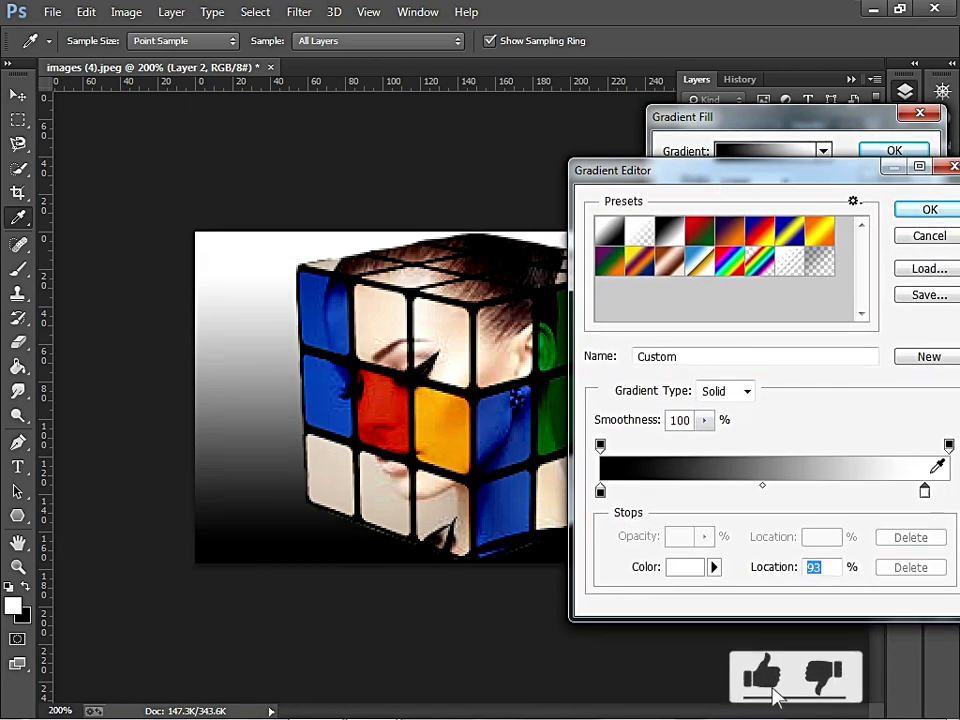
pyautogui.moveTo(924, 492); pyautogui.dragTo(843, 494)
pyautogui.moveTo(918, 492); pyautogui.dragTo(949, 492)
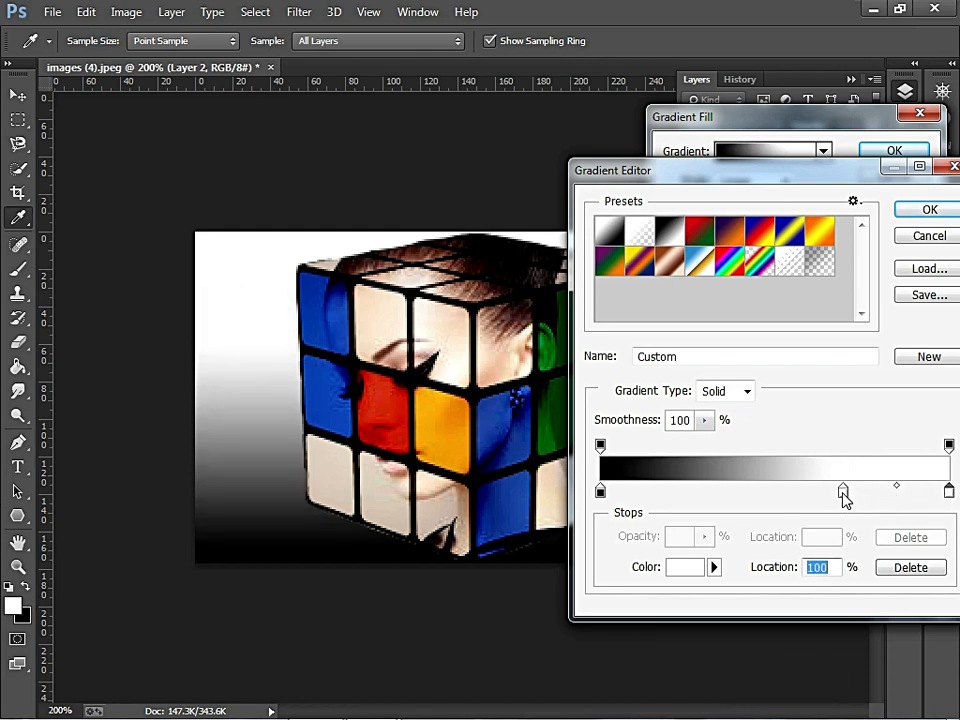
pyautogui.moveTo(843, 493); pyautogui.dragTo(861, 492)
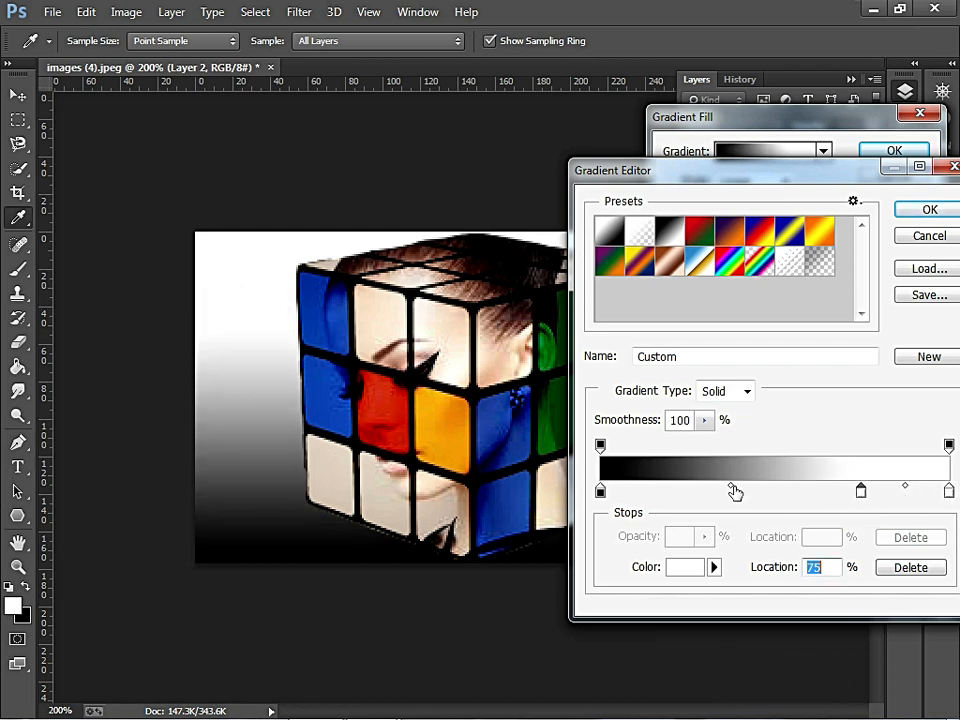
# Recolor the gradient's black stop to the web-safe dark gray closest to #726e6b.
pyautogui.click(601, 492)
pyautogui.doubleClick(601, 492)
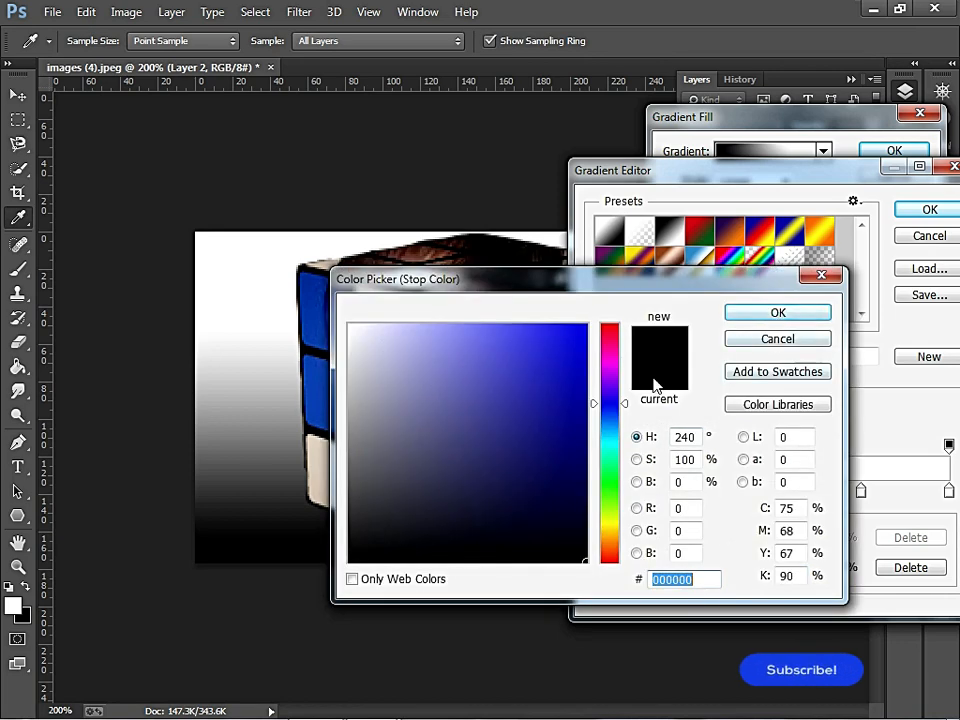
pyautogui.moveTo(596, 406); pyautogui.dragTo(601, 546)
pyautogui.moveTo(358, 373); pyautogui.dragTo(362, 456)
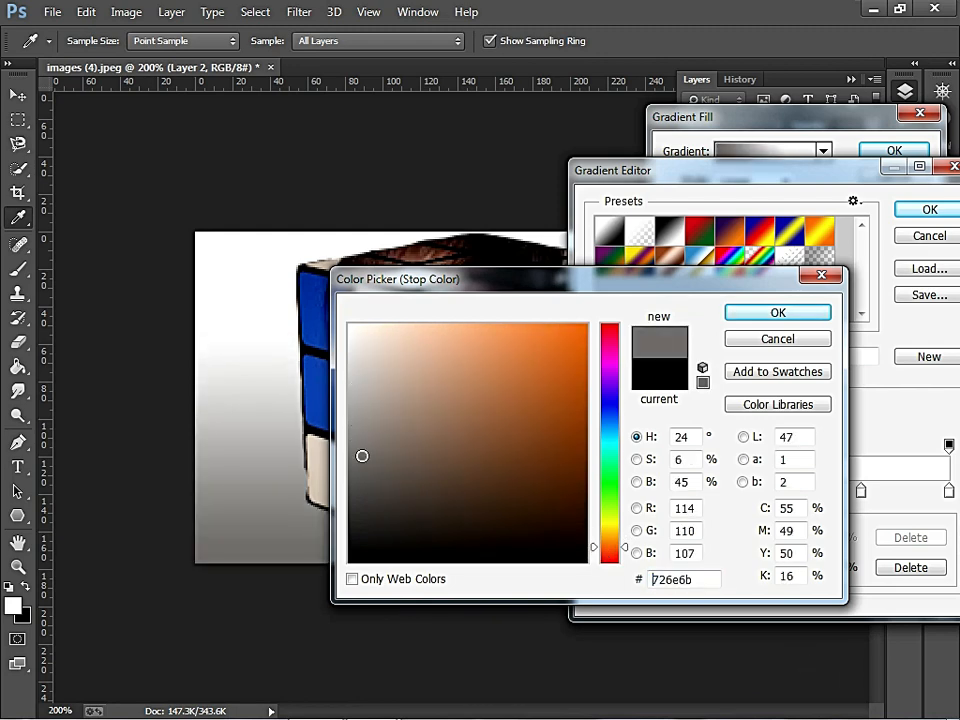
pyautogui.click(703, 383)
pyautogui.click(740, 316)
# Relocate the inner white stop to 93% and apply the gradient fill.
pyautogui.moveTo(860, 490); pyautogui.dragTo(924, 491)
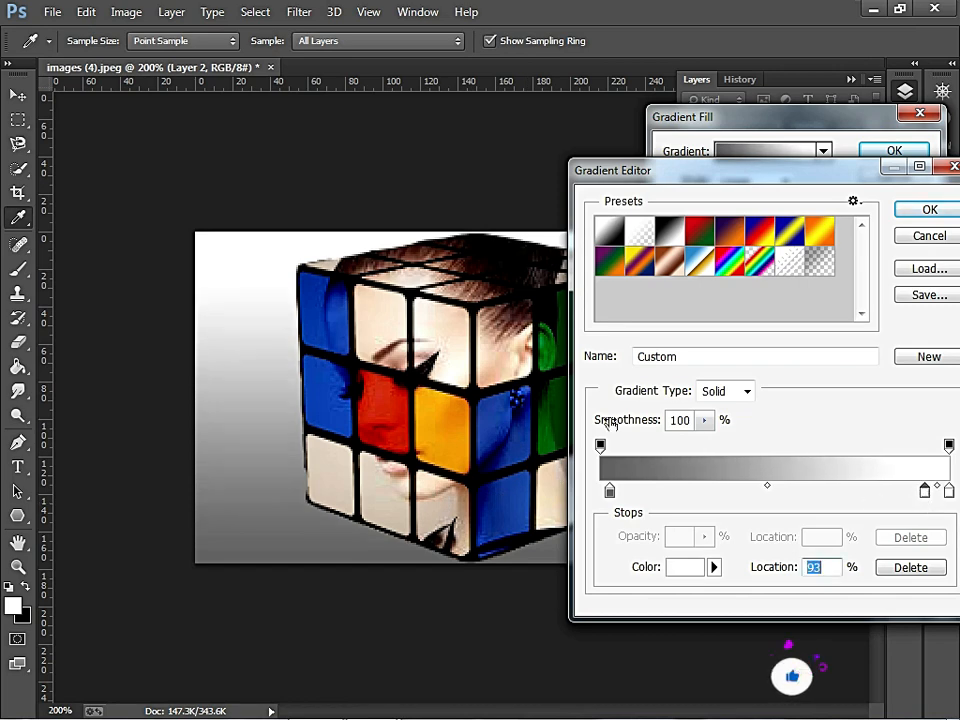
pyautogui.click(930, 209)
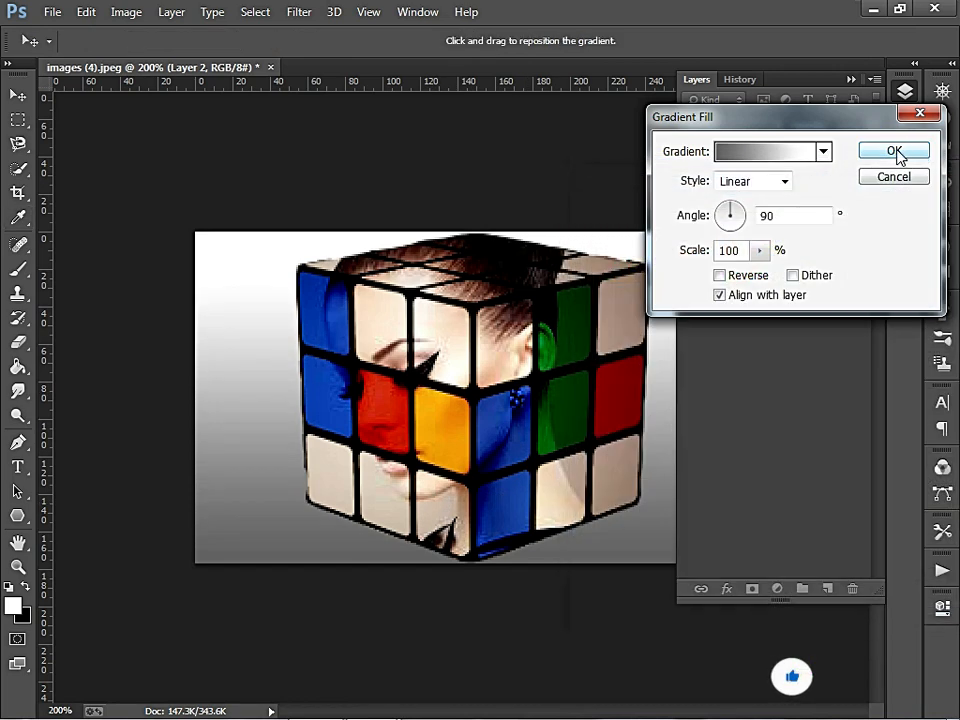
pyautogui.click(895, 152)
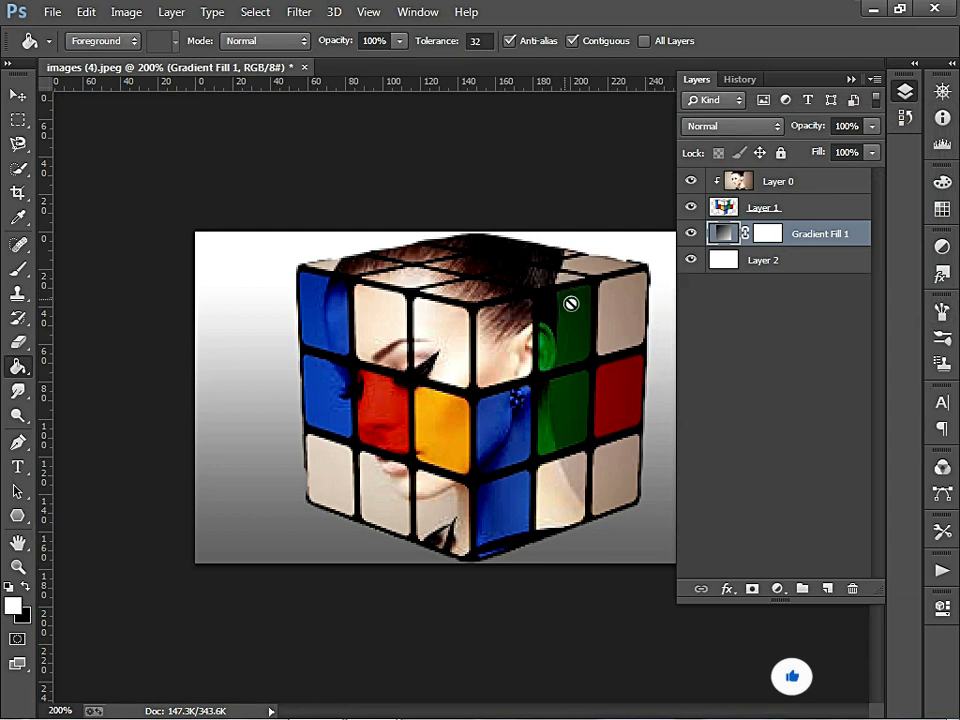
# Delete the plain white layer below the gradient fill.
pyautogui.moveTo(796, 263); pyautogui.dragTo(857, 589)
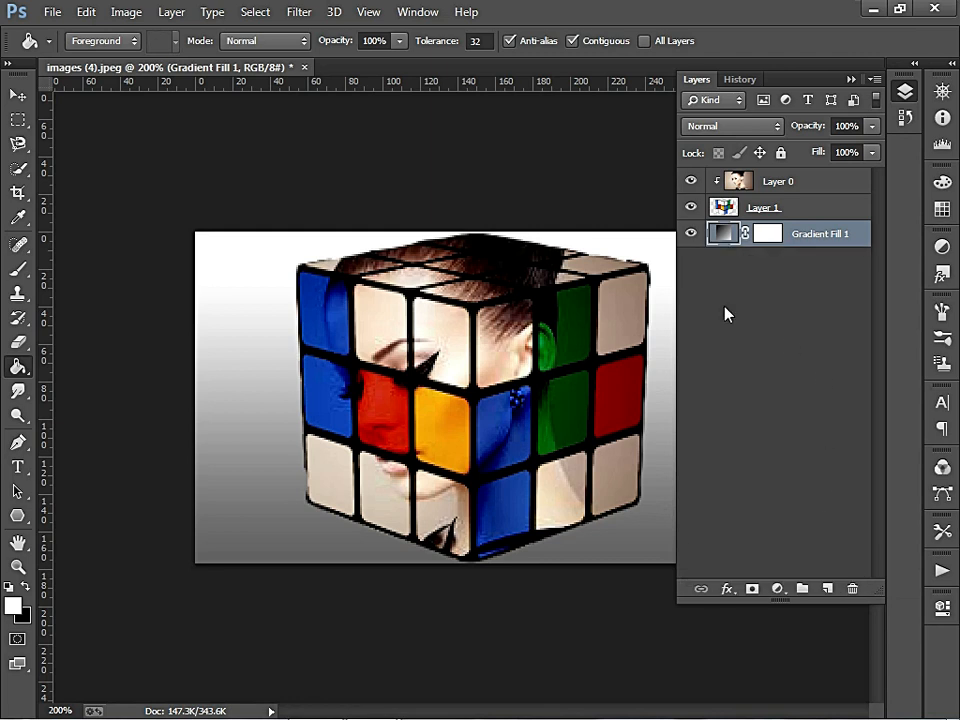
# Toggle the visibility of the gradient, cube and portrait layers to examine what each contributes.
pyautogui.click(692, 237)
pyautogui.click(692, 237)
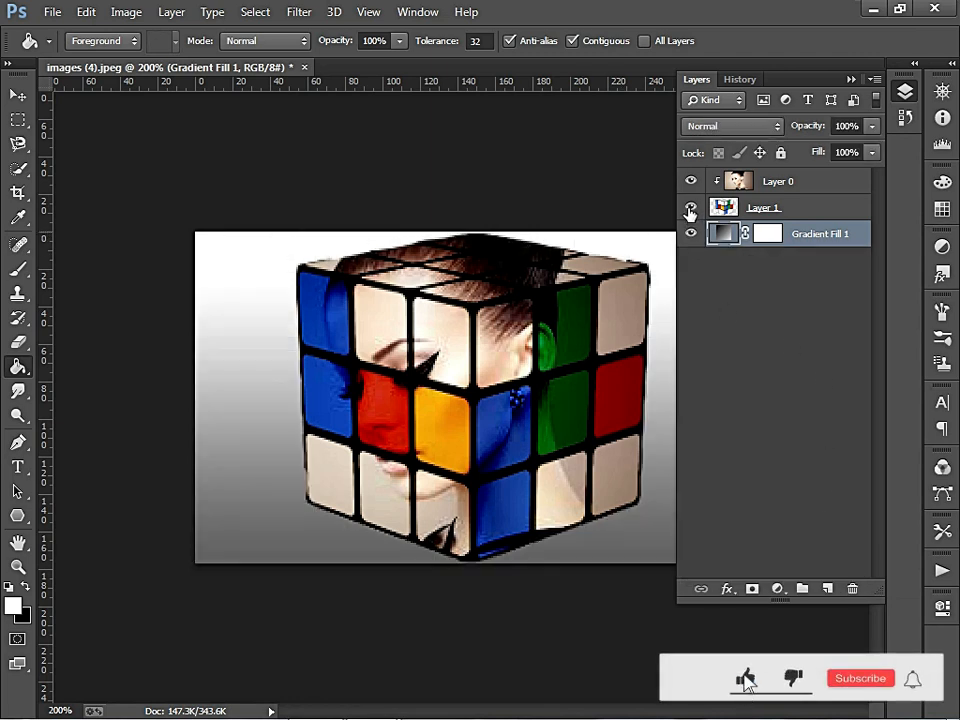
pyautogui.click(690, 210)
pyautogui.click(690, 211)
pyautogui.click(690, 181)
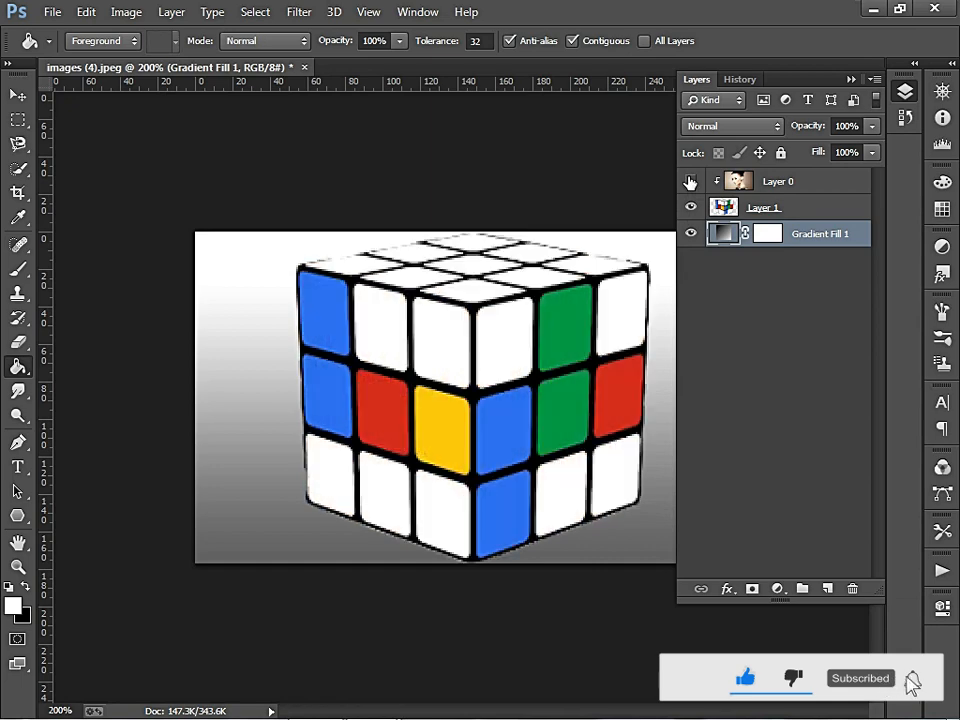
pyautogui.click(690, 181)
pyautogui.click(691, 207)
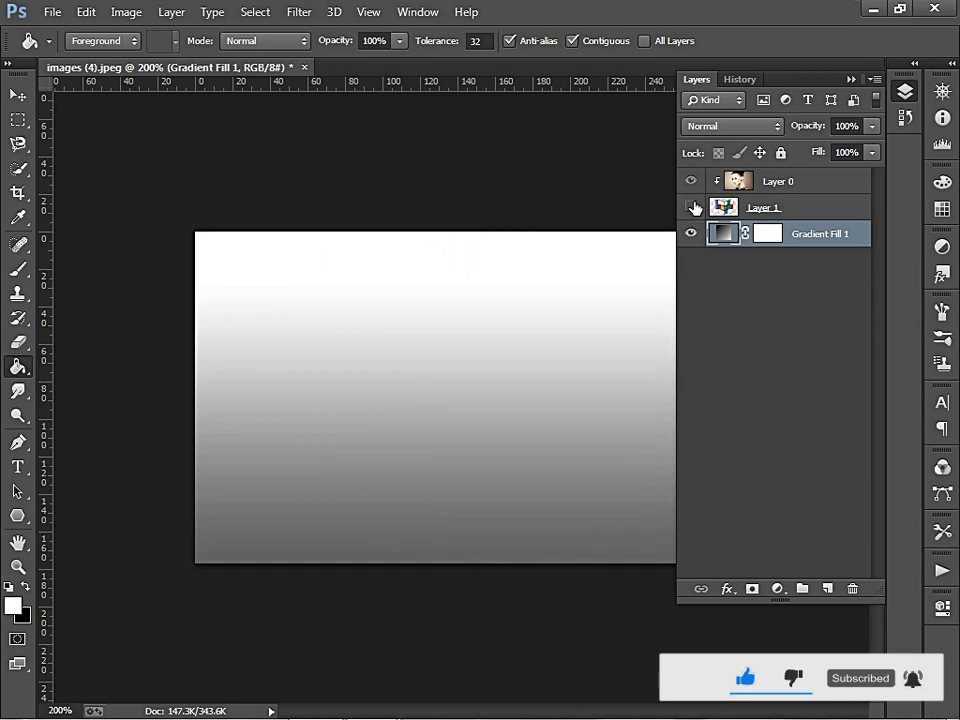
pyautogui.click(692, 207)
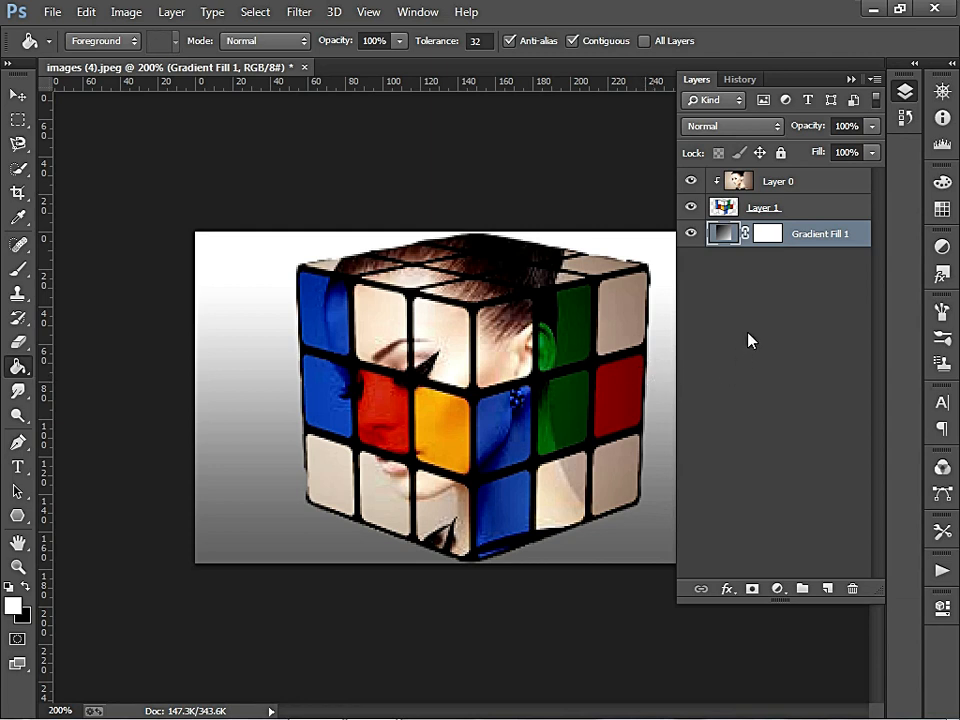
# Add a Hue/Saturation adjustment layer above the portrait layer.
pyautogui.click(779, 181)
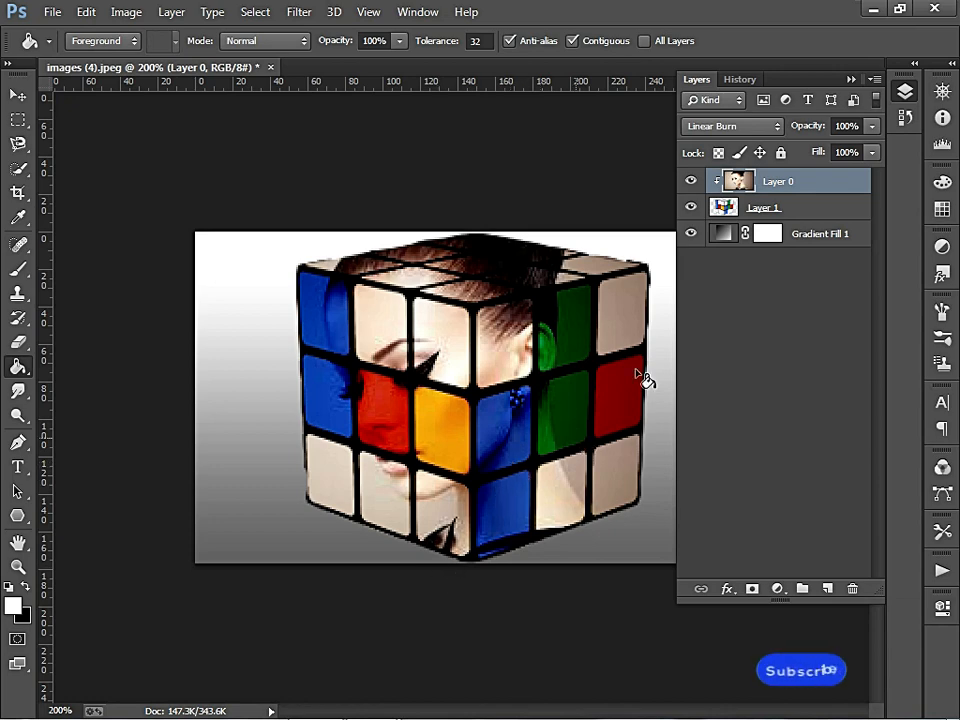
pyautogui.rightClick(778, 185)
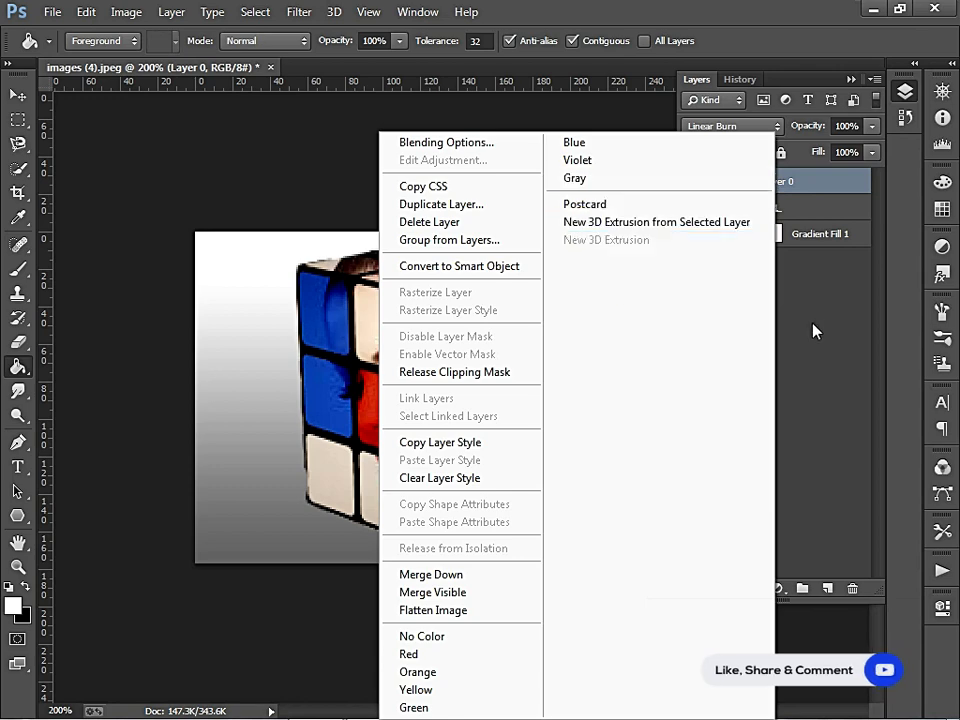
pyautogui.click(829, 240)
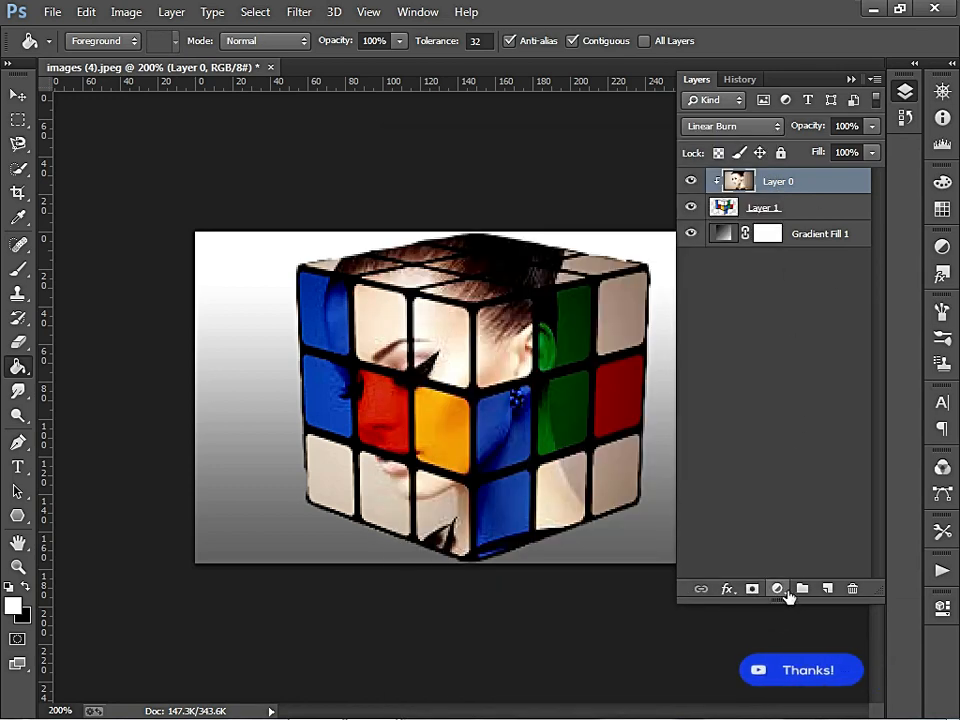
pyautogui.click(778, 590)
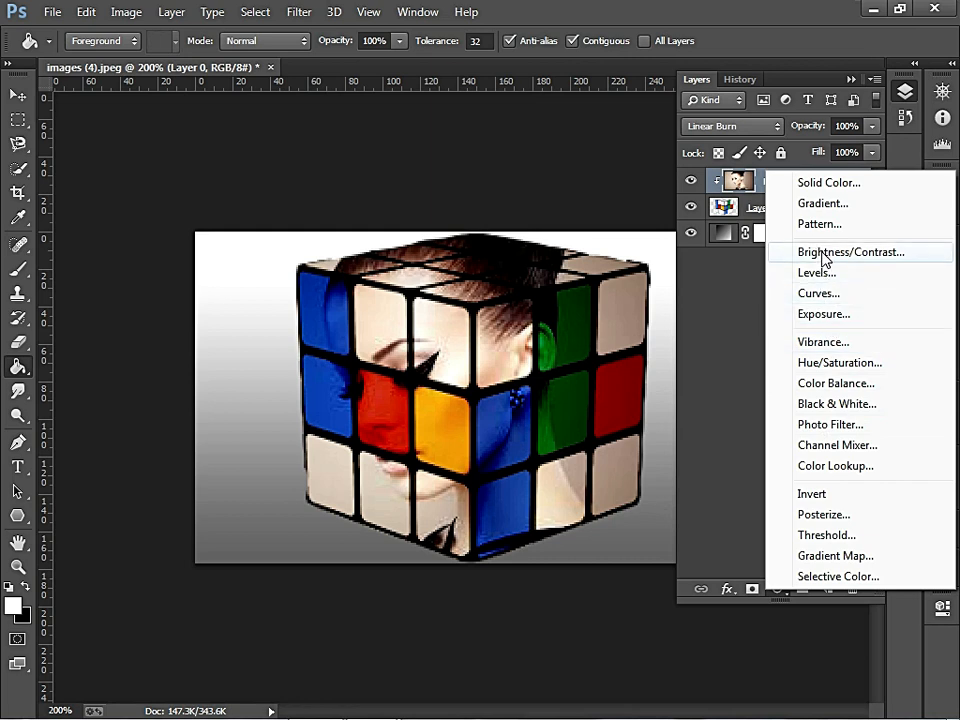
pyautogui.click(834, 364)
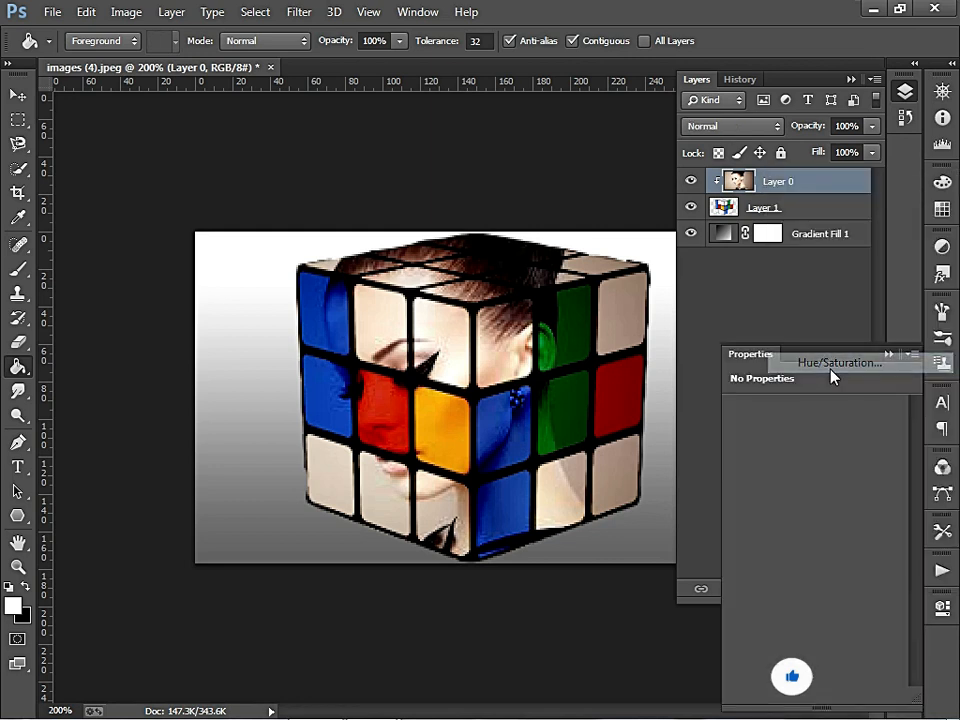
# Set the master Hue to +10, Saturation to -7 and Lightness to -13, and switch the color range to Reds.
pyautogui.moveTo(817, 482); pyautogui.dragTo(826, 487)
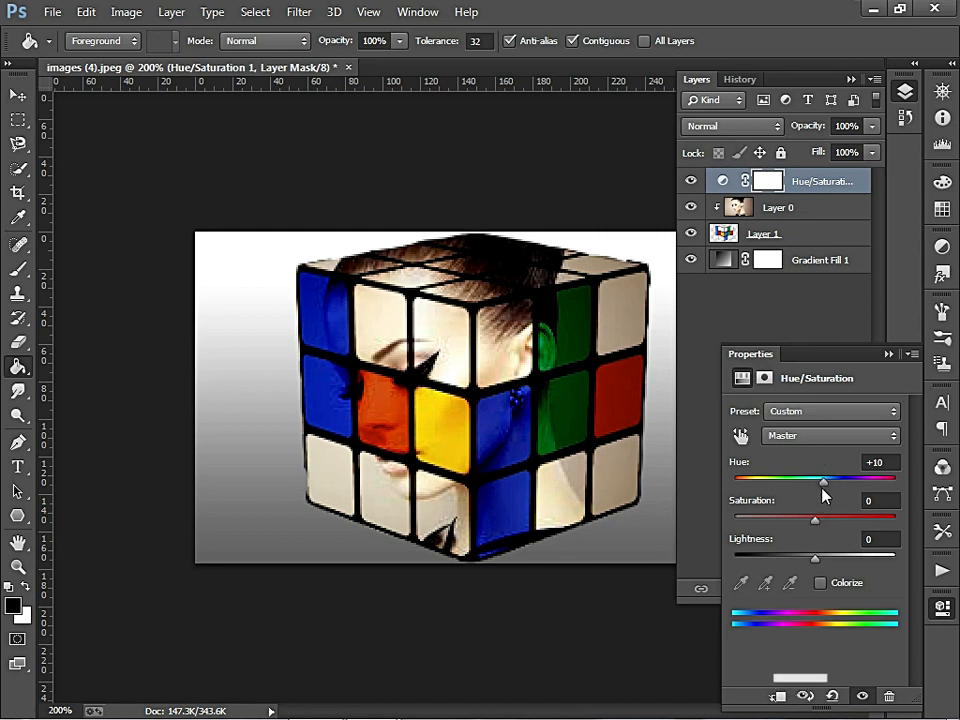
pyautogui.moveTo(817, 521); pyautogui.dragTo(809, 524)
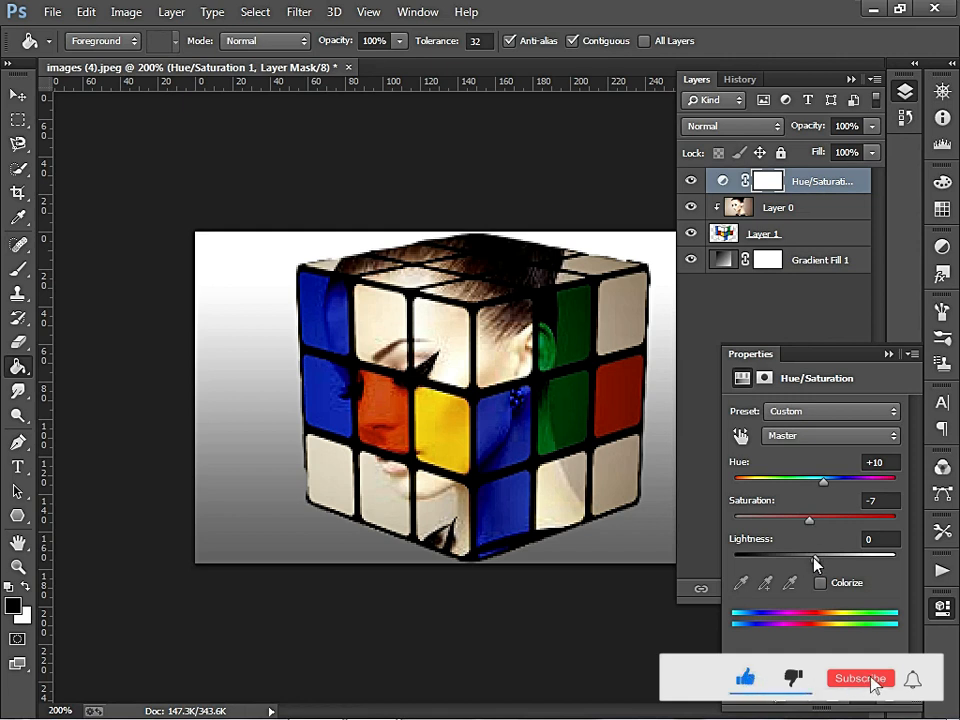
pyautogui.moveTo(814, 563); pyautogui.dragTo(807, 564)
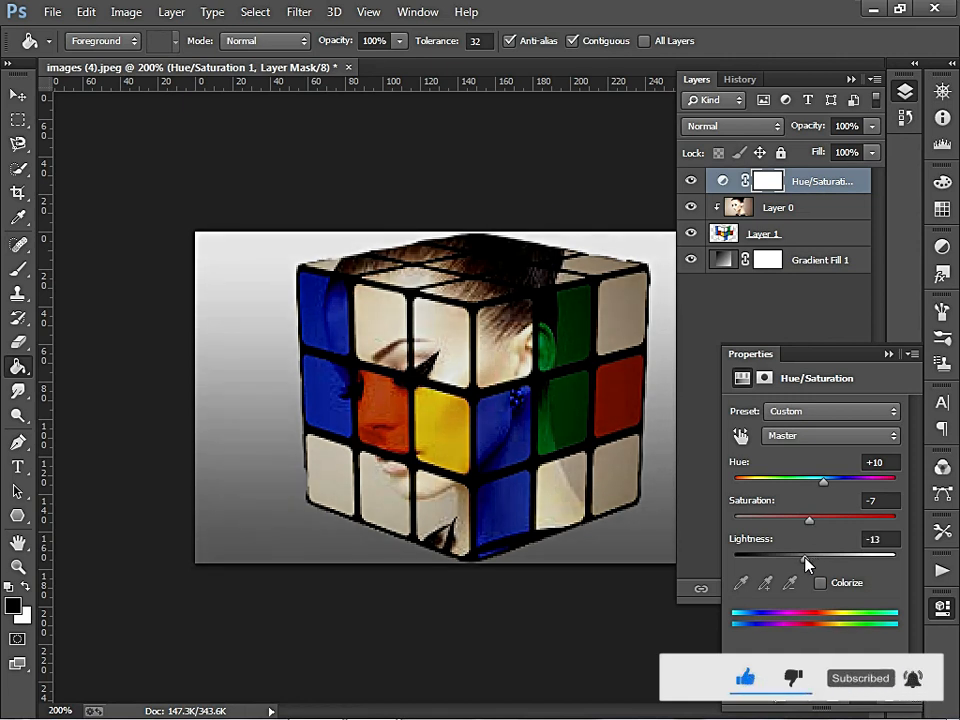
pyautogui.click(822, 447)
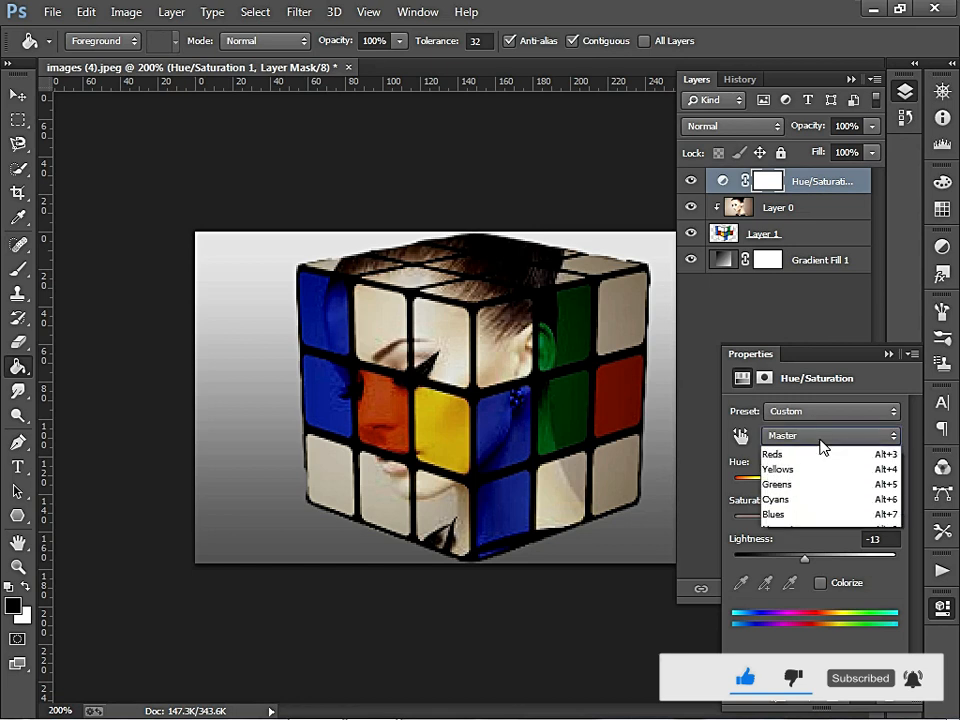
pyautogui.click(775, 470)
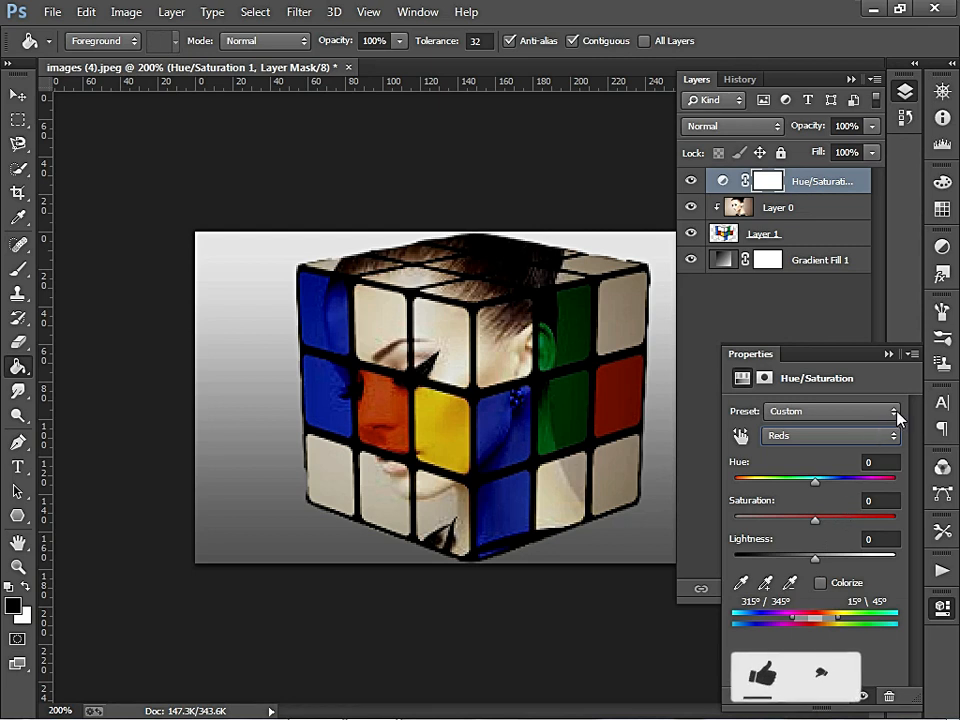
pyautogui.click(888, 354)
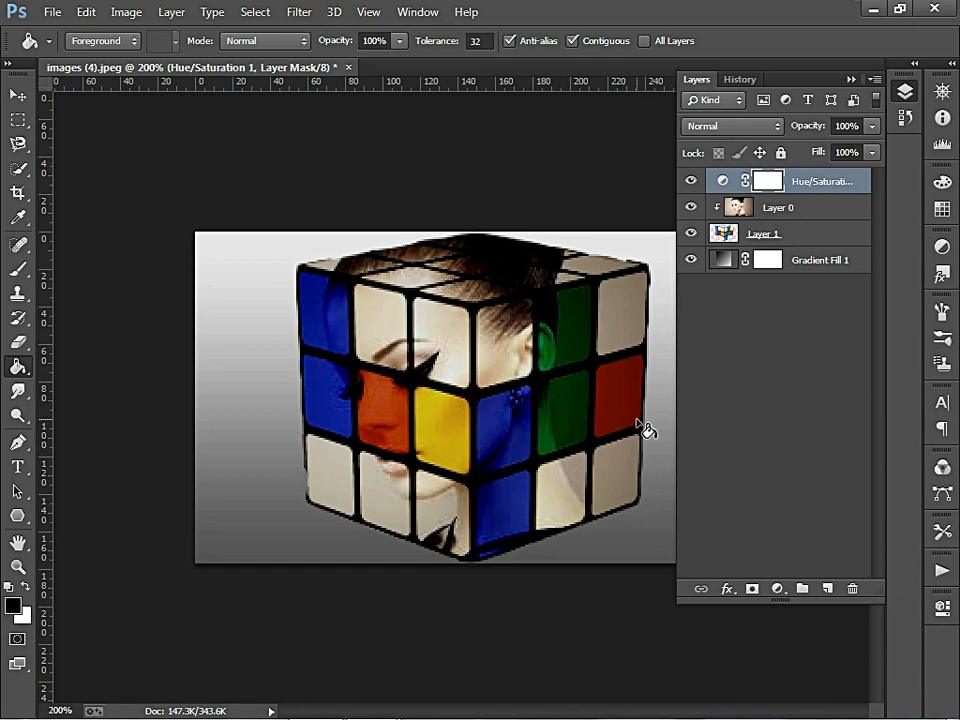
# Add a Brightness/Contrast adjustment layer at the top of the stack with Brightness 35 and Contrast -19.
pyautogui.click(777, 589)
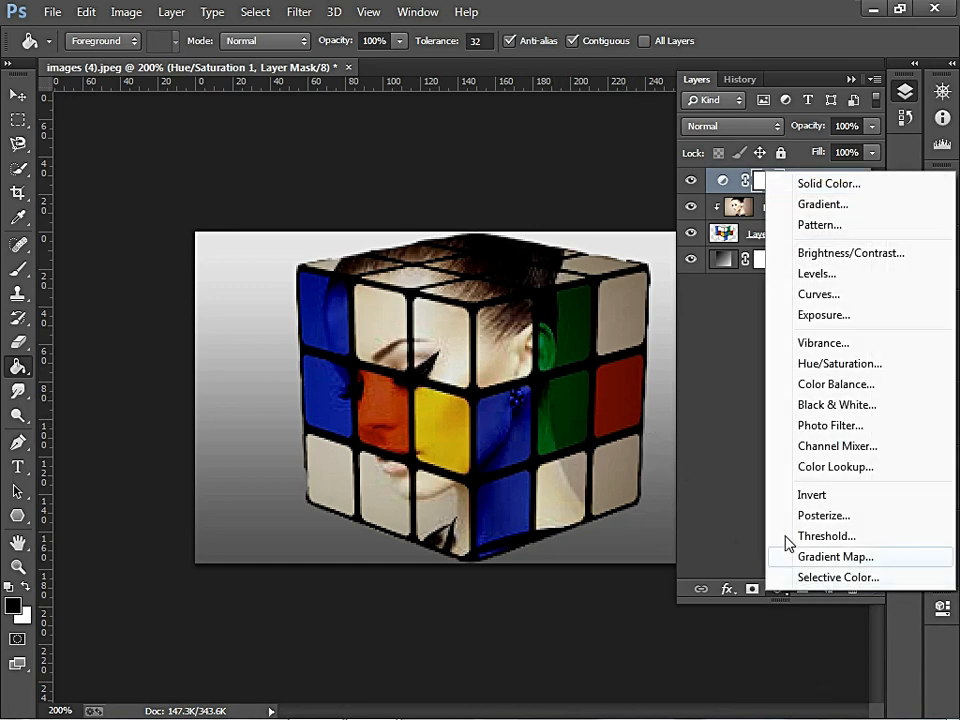
pyautogui.click(805, 254)
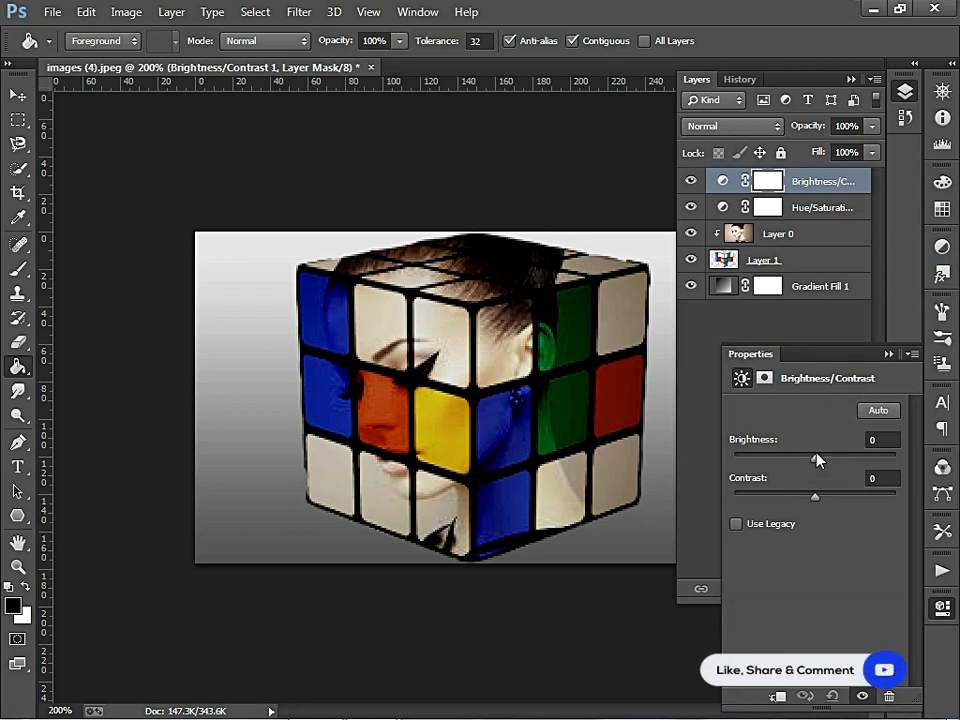
pyautogui.moveTo(817, 459); pyautogui.dragTo(786, 501)
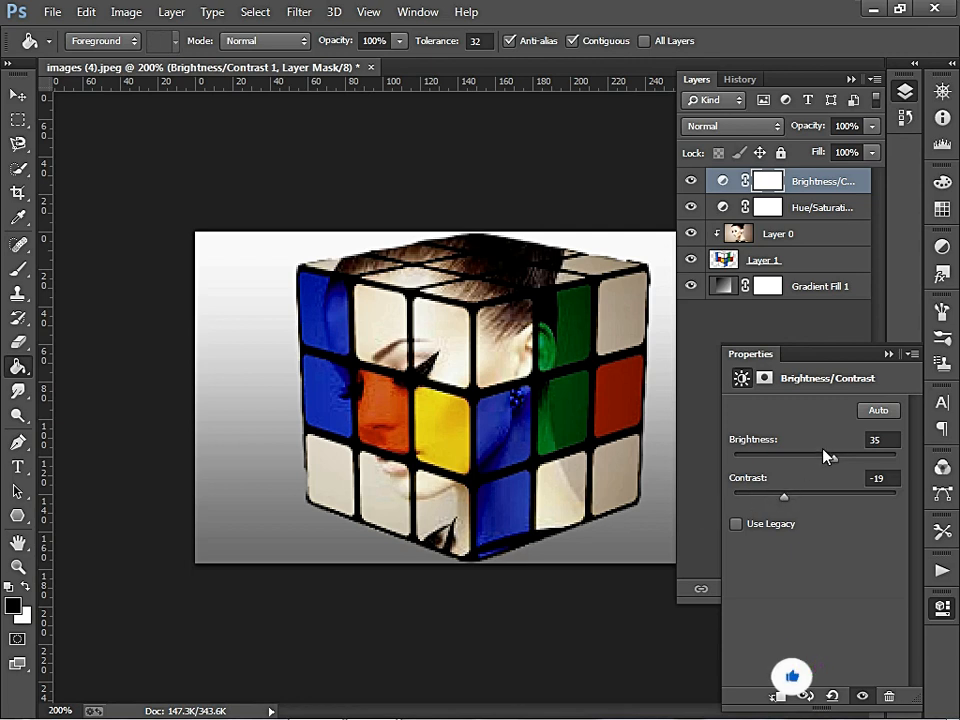
pyautogui.click(888, 355)
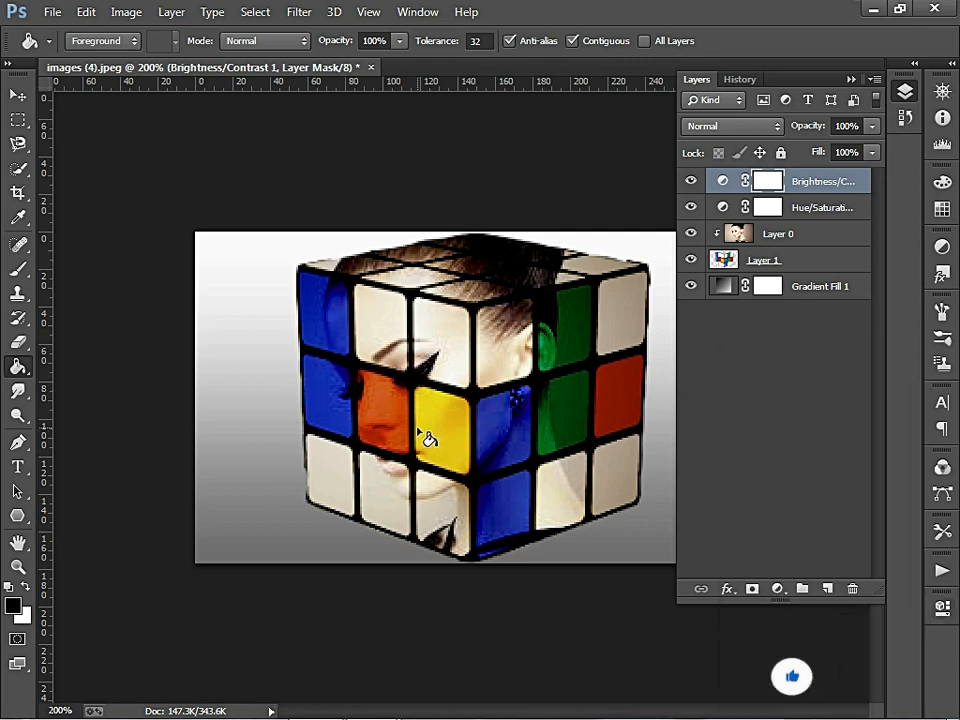
pyautogui.click(849, 79)
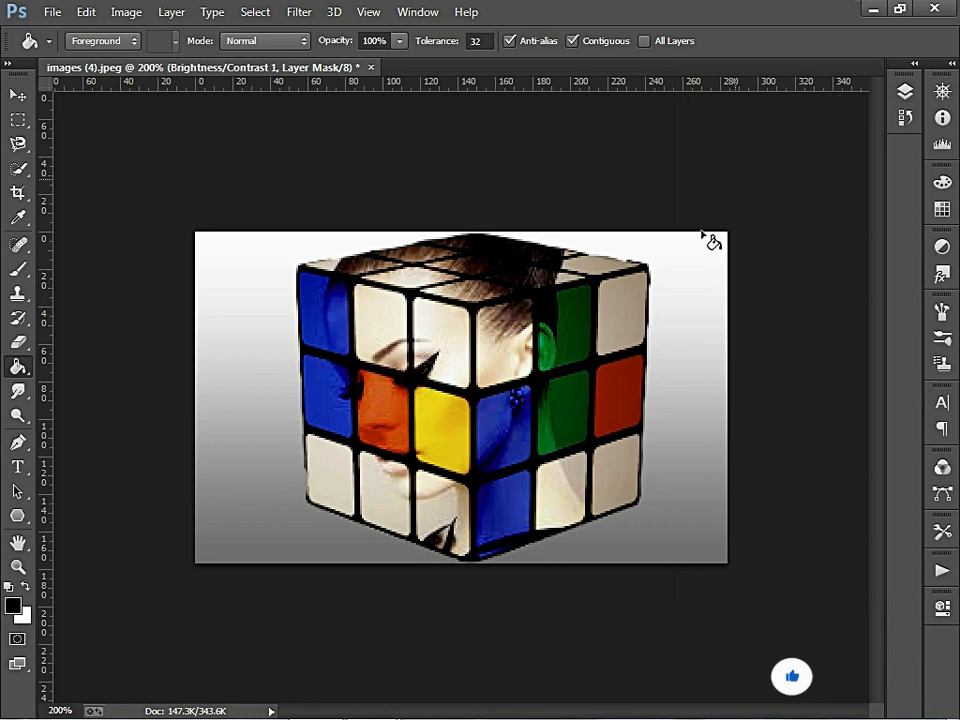